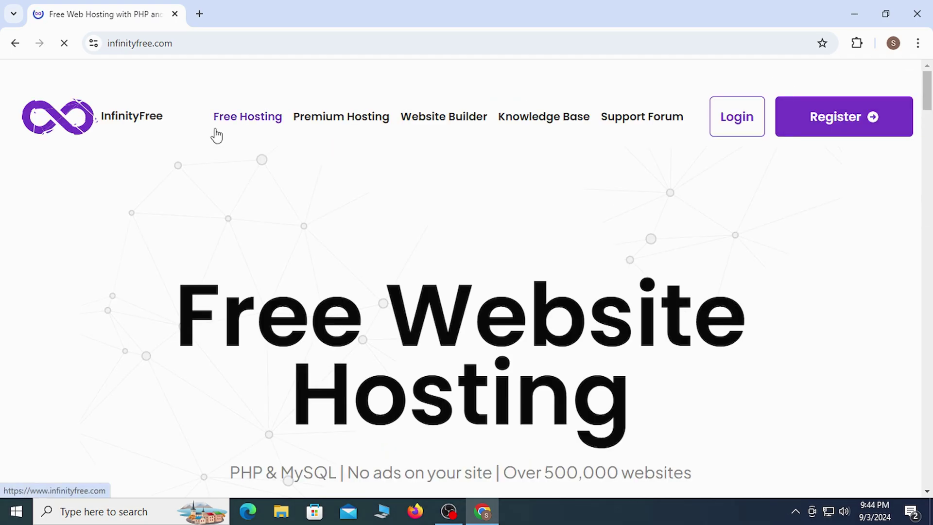
- Highlight the Free Website Hosting heading, 'Over 500,000 websites' and the PHP & MySQL subtitle on the homepage
{"action": "left_click_drag", "start_coordinate": [176, 333], "coordinate": [746, 343]}
{"action": "left_click_drag", "start_coordinate": [289, 415], "coordinate": [688, 403]}
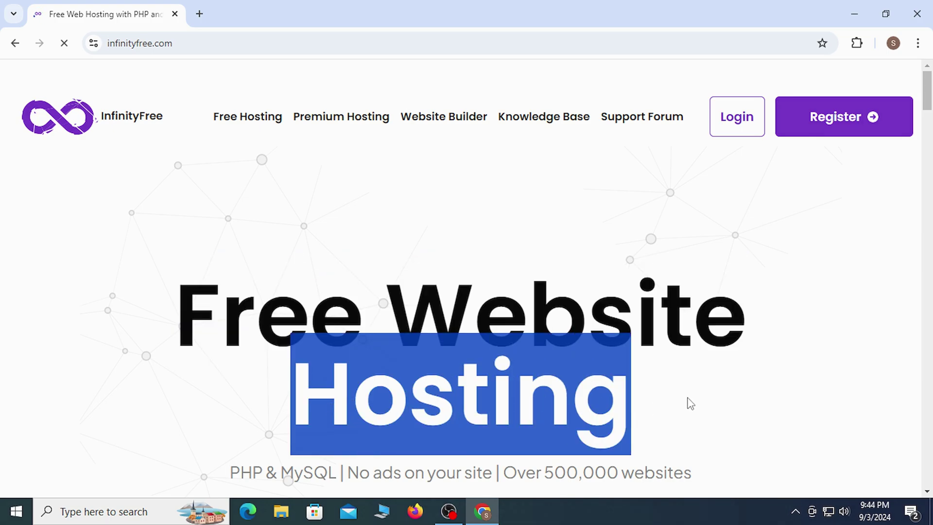
{"action": "left_click", "coordinate": [690, 400]}
{"action": "left_click_drag", "start_coordinate": [506, 471], "coordinate": [704, 475]}
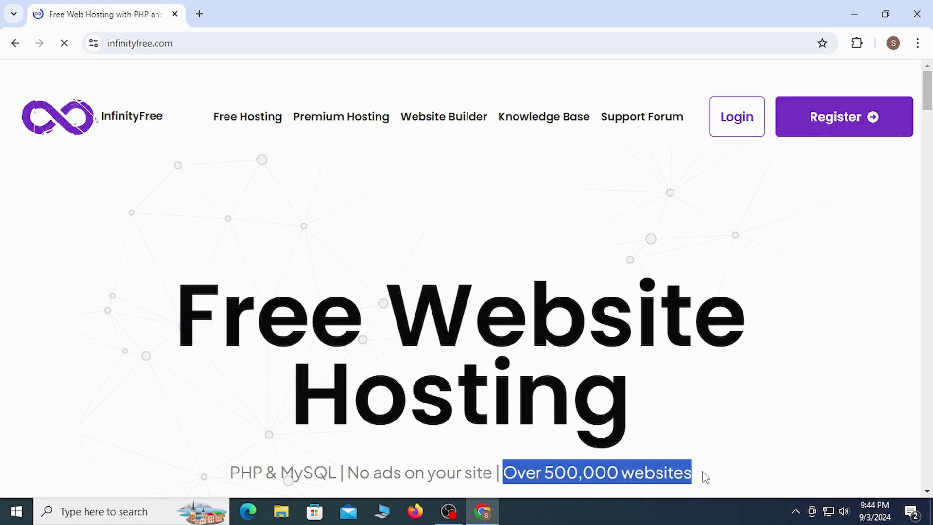
{"action": "left_click", "coordinate": [733, 435]}
{"action": "left_click_drag", "start_coordinate": [228, 473], "coordinate": [722, 481]}
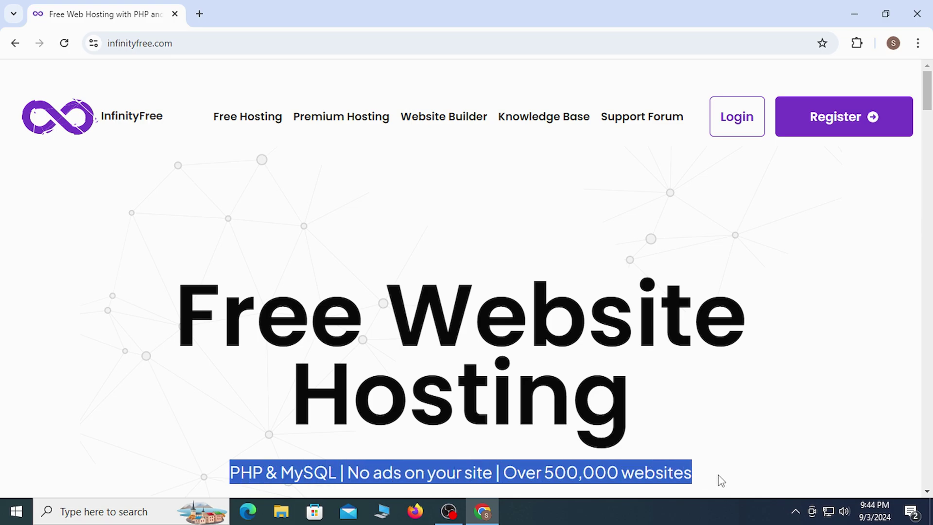
{"action": "left_click", "coordinate": [741, 376]}
- Scroll down the homepage and highlight the Completely Free heading
{"action": "scroll", "coordinate": [880, 233], "scroll_direction": "down", "scroll_amount": 10}
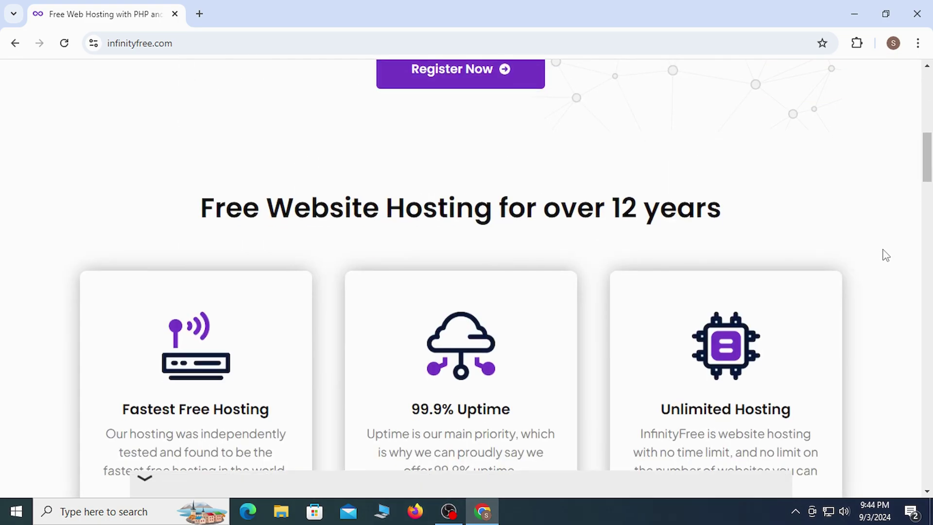
{"action": "scroll", "coordinate": [887, 256], "scroll_direction": "down", "scroll_amount": 10}
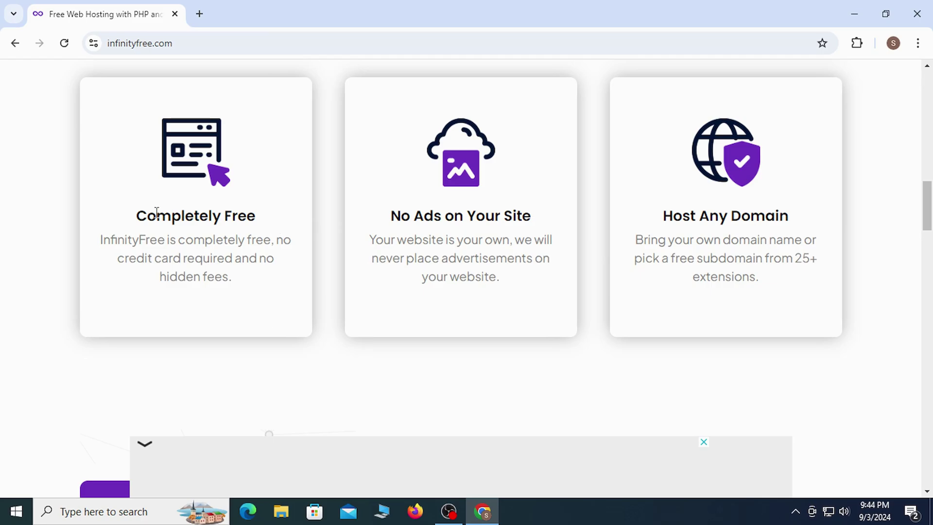
{"action": "left_click_drag", "start_coordinate": [156, 212], "coordinate": [313, 217]}
{"action": "left_click", "coordinate": [287, 395]}
- Dismiss the bottom ad and highlight the 5 GB Disk Space, Unlimited Bandwidth and Free Subdomain Names features
{"action": "scroll", "coordinate": [474, 405], "scroll_direction": "down", "scroll_amount": 6}
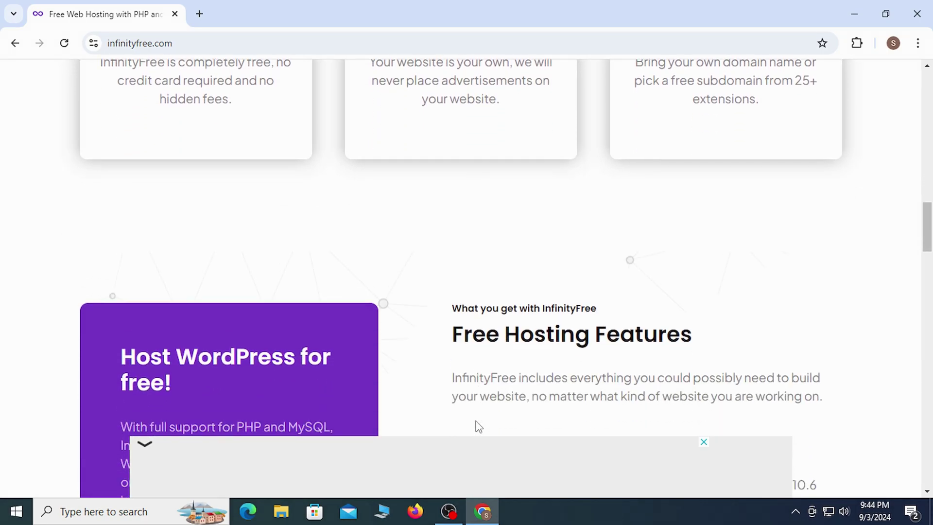
{"action": "left_click", "coordinate": [704, 442]}
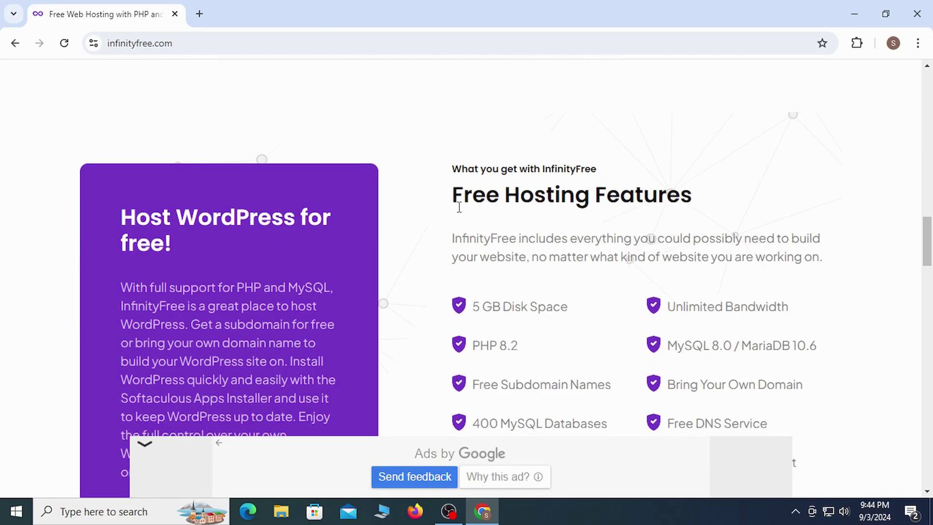
{"action": "left_click_drag", "start_coordinate": [454, 197], "coordinate": [775, 182]}
{"action": "left_click", "coordinate": [775, 181]}
{"action": "left_click_drag", "start_coordinate": [475, 301], "coordinate": [578, 312]}
{"action": "left_click_drag", "start_coordinate": [669, 307], "coordinate": [821, 304]}
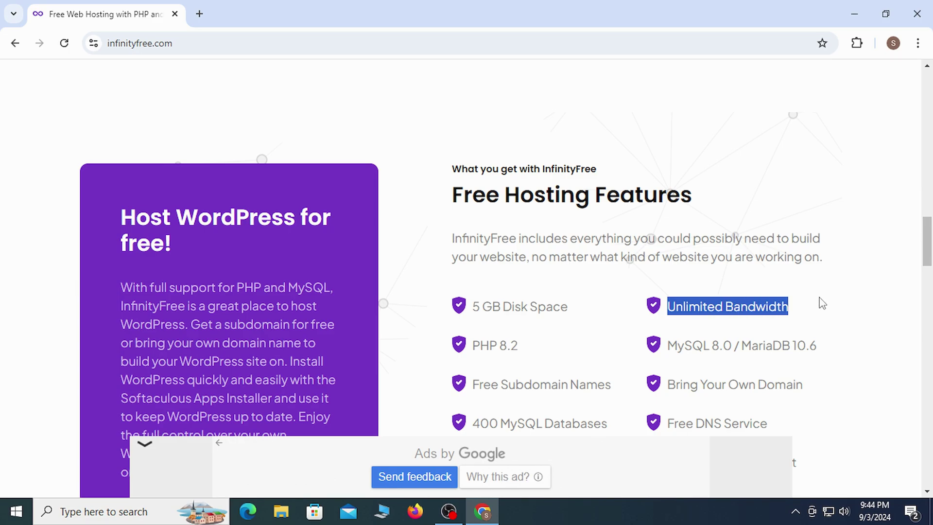
{"action": "left_click", "coordinate": [823, 303]}
{"action": "left_click_drag", "start_coordinate": [475, 387], "coordinate": [625, 386]}
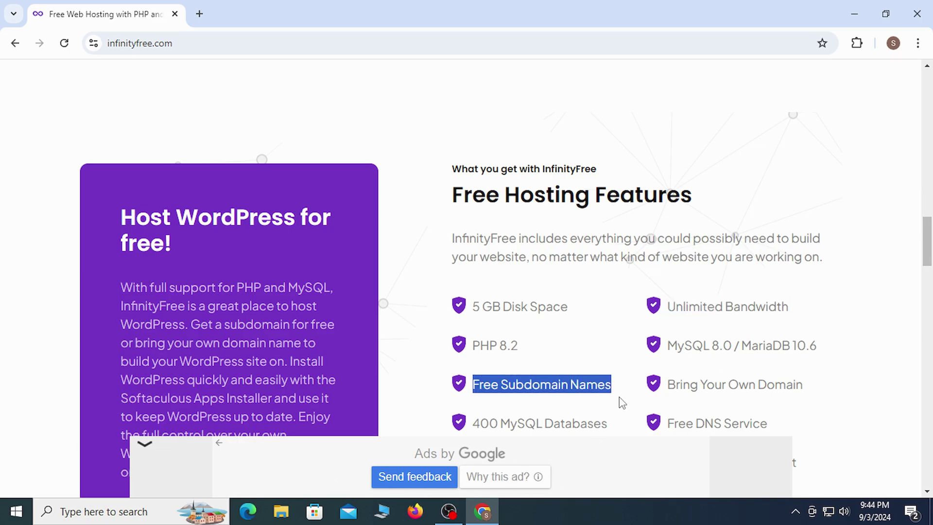
{"action": "left_click", "coordinate": [621, 401]}
- Highlight the Free SSL Certificates, Free DNS Service and MySQL 8.0 / MariaDB 10.6 features, then return to the top
{"action": "scroll", "coordinate": [622, 415], "scroll_direction": "down", "scroll_amount": 2}
{"action": "scroll", "coordinate": [623, 415], "scroll_direction": "down", "scroll_amount": 2}
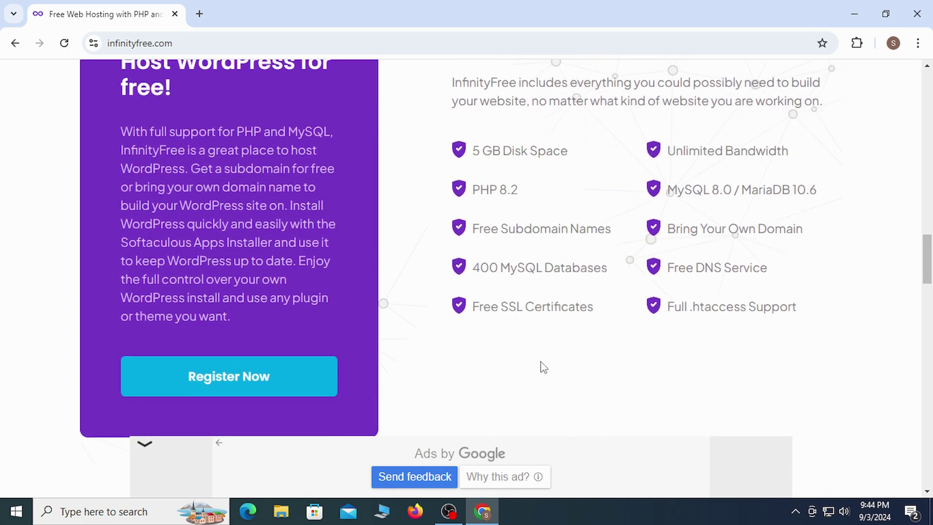
{"action": "left_click_drag", "start_coordinate": [471, 307], "coordinate": [599, 306]}
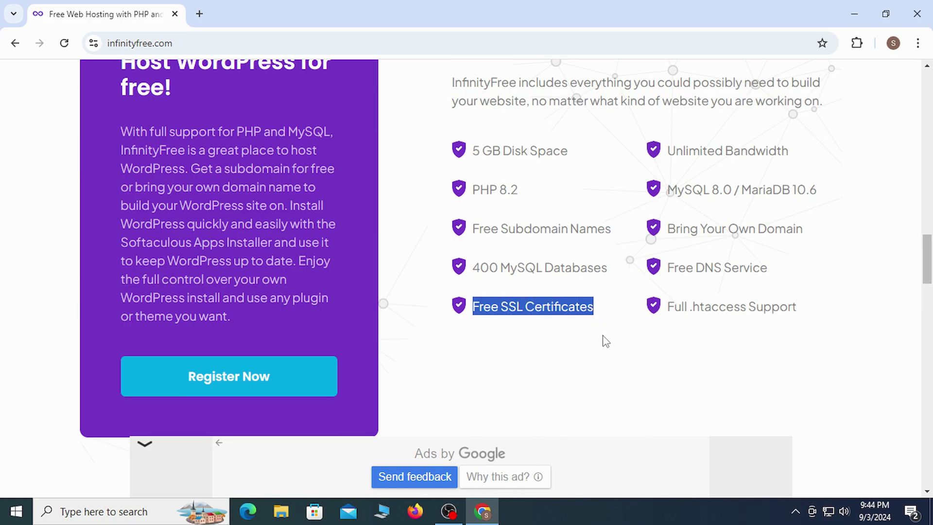
{"action": "left_click", "coordinate": [611, 356]}
{"action": "left_click_drag", "start_coordinate": [775, 271], "coordinate": [670, 269]}
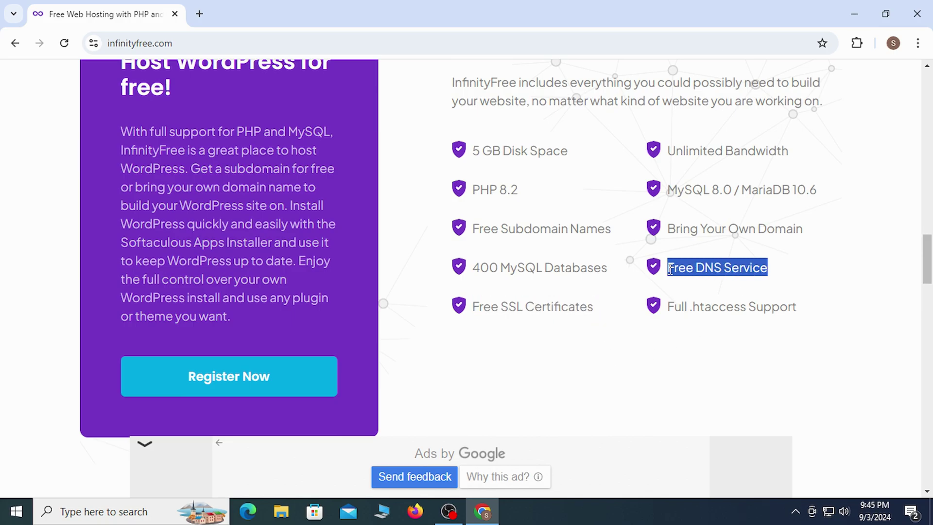
{"action": "left_click", "coordinate": [687, 359]}
{"action": "left_click_drag", "start_coordinate": [670, 191], "coordinate": [842, 247]}
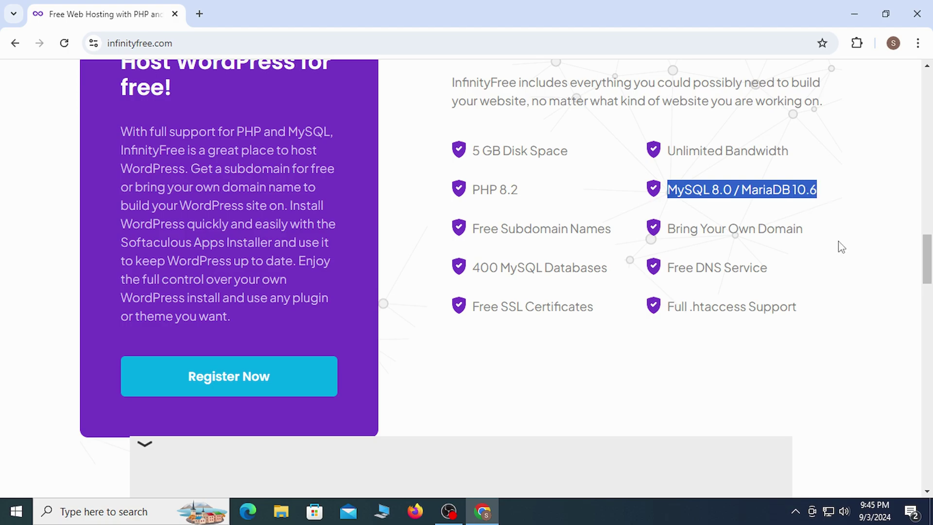
{"action": "left_click", "coordinate": [796, 298]}
{"action": "left_click_drag", "start_coordinate": [927, 265], "coordinate": [919, 66]}
- Register with the email address and a password, agree to the terms, and sign up
{"action": "left_click", "coordinate": [816, 135]}
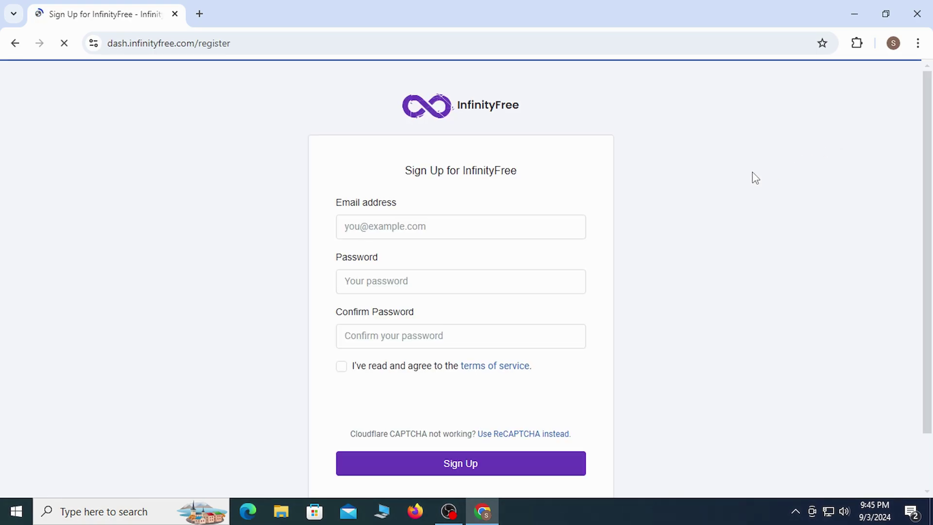
{"action": "left_click", "coordinate": [462, 227]}
{"action": "left_click", "coordinate": [482, 261]}
{"action": "left_click", "coordinate": [425, 288]}
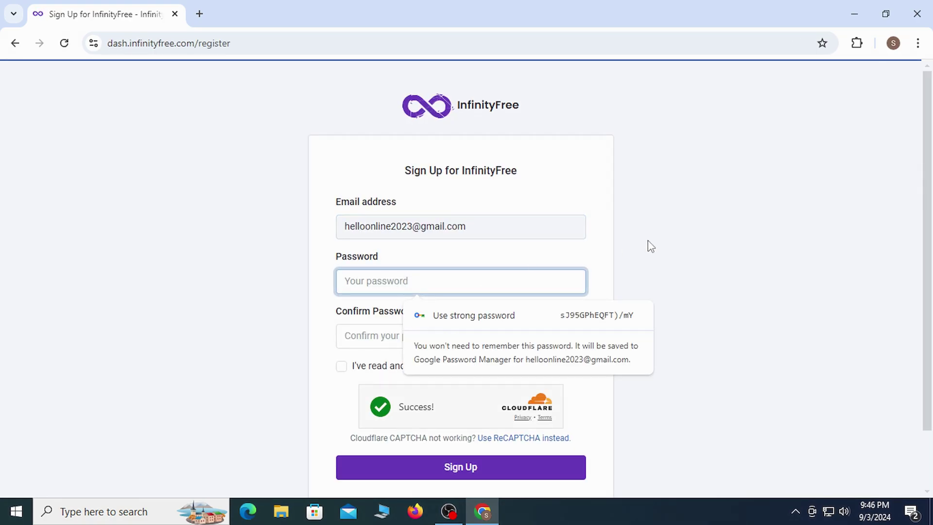
{"action": "type", "text": "abcdefg"}
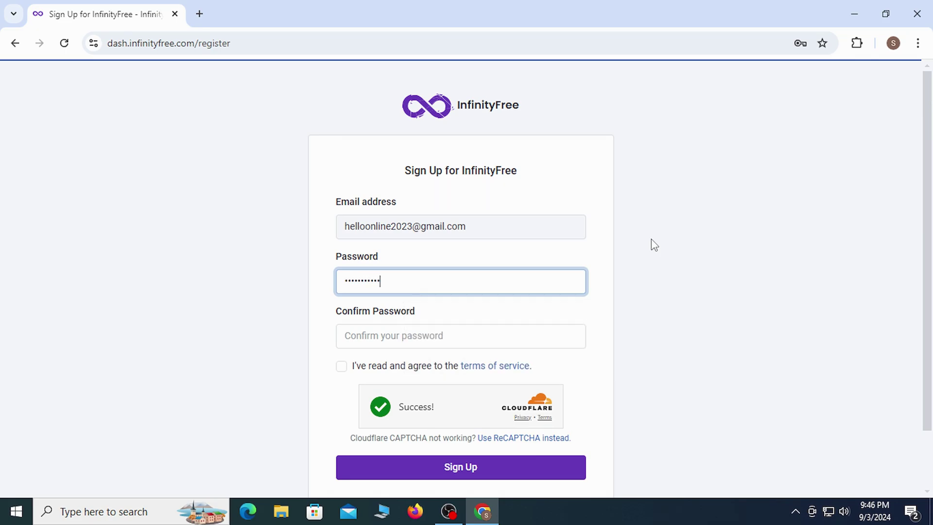
{"action": "left_click", "coordinate": [483, 337]}
{"action": "type", "text": "ab"}
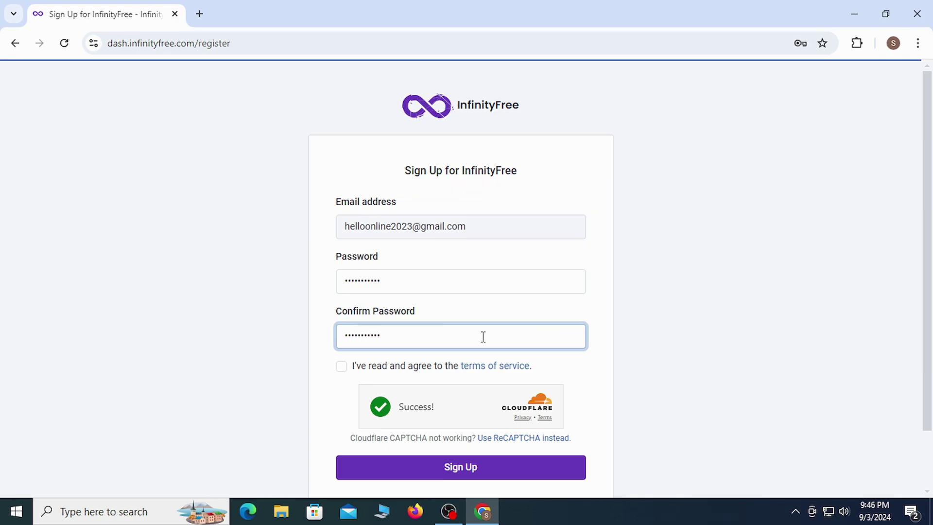
{"action": "left_click", "coordinate": [342, 367]}
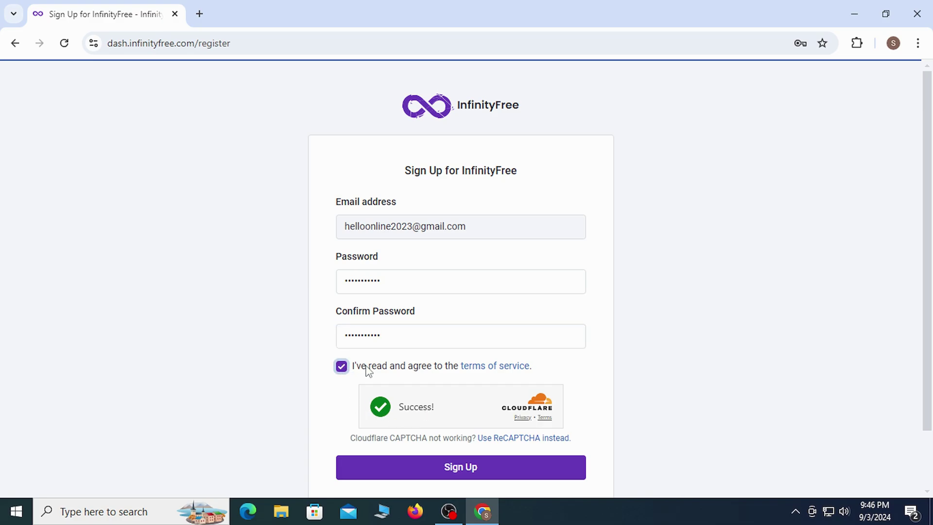
{"action": "left_click", "coordinate": [479, 468]}
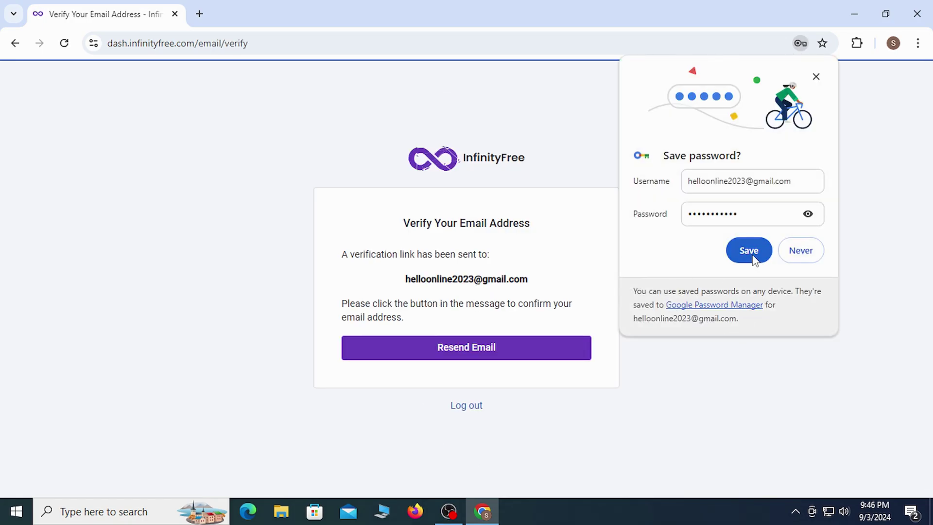
- Save the password in Chrome and read the Verify Your Email Address notice about the verification link
{"action": "left_click", "coordinate": [749, 250]}
{"action": "left_click_drag", "start_coordinate": [403, 223], "coordinate": [537, 226]}
{"action": "left_click_drag", "start_coordinate": [342, 254], "coordinate": [511, 264]}
{"action": "left_click", "coordinate": [627, 247]}
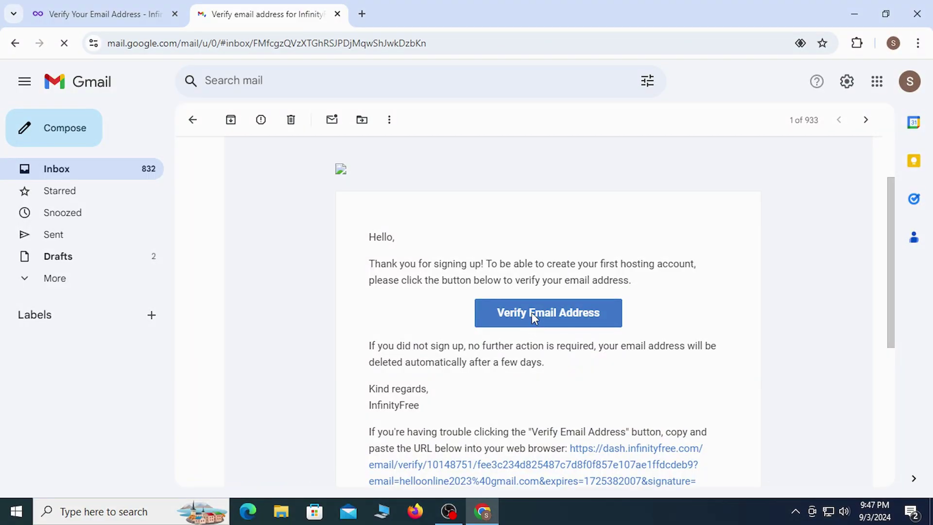
- Confirm the email address using the Verify Email Address link in InfinityFree's Gmail message
{"action": "left_click", "coordinate": [532, 314]}
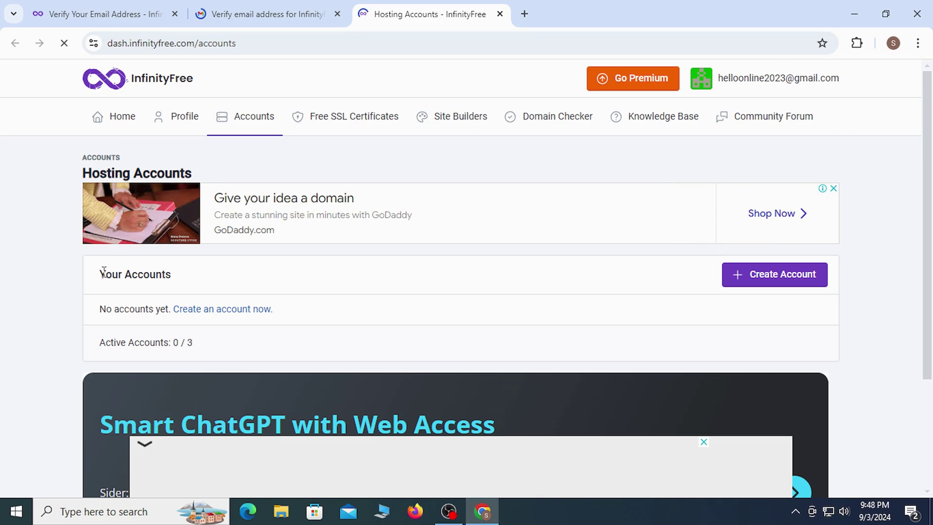
- Close the full-page ad on the empty Hosting Accounts page and start Create Account
{"action": "left_click_drag", "start_coordinate": [104, 271], "coordinate": [183, 274]}
{"action": "left_click", "coordinate": [190, 278]}
{"action": "left_click", "coordinate": [120, 118]}
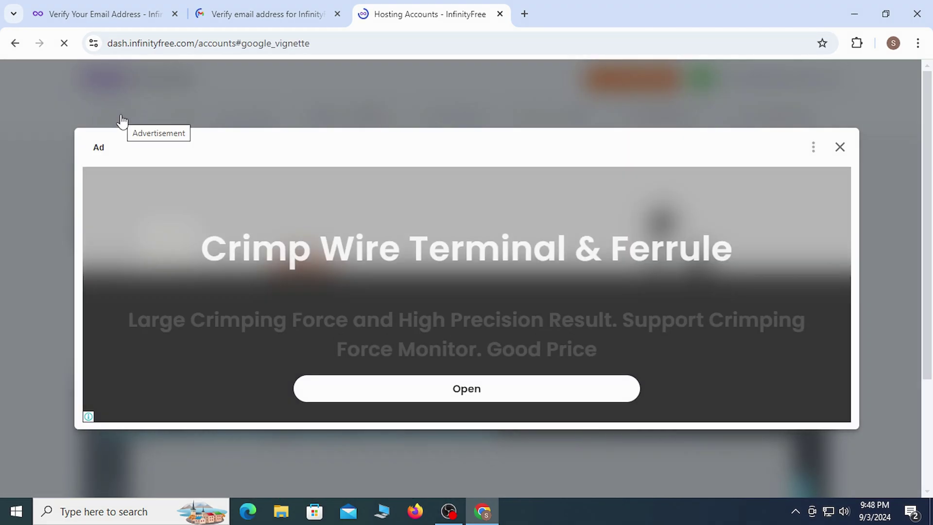
{"action": "left_click", "coordinate": [840, 149]}
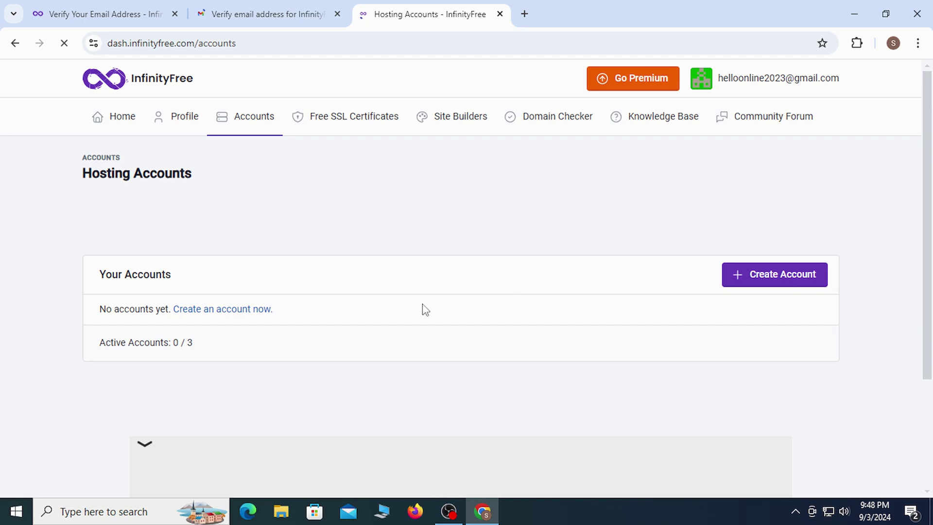
{"action": "left_click_drag", "start_coordinate": [101, 273], "coordinate": [175, 275]}
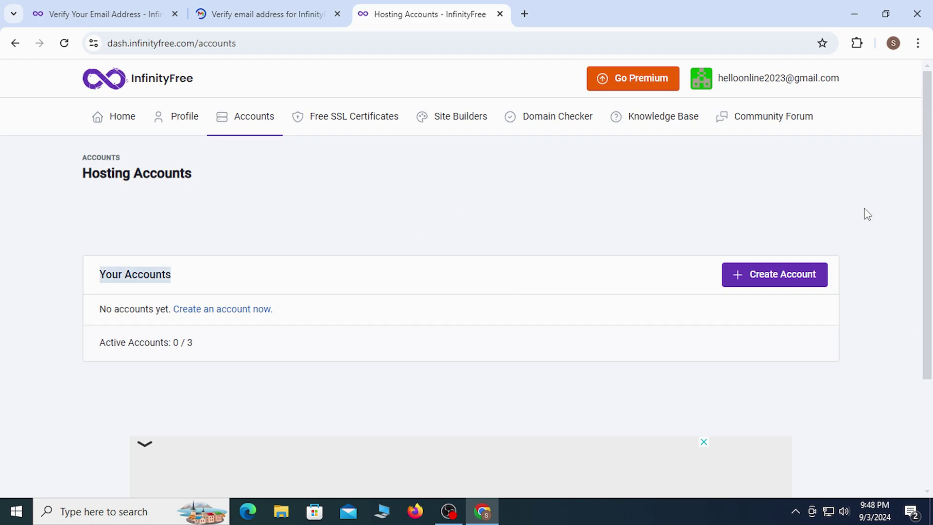
{"action": "left_click", "coordinate": [773, 274]}
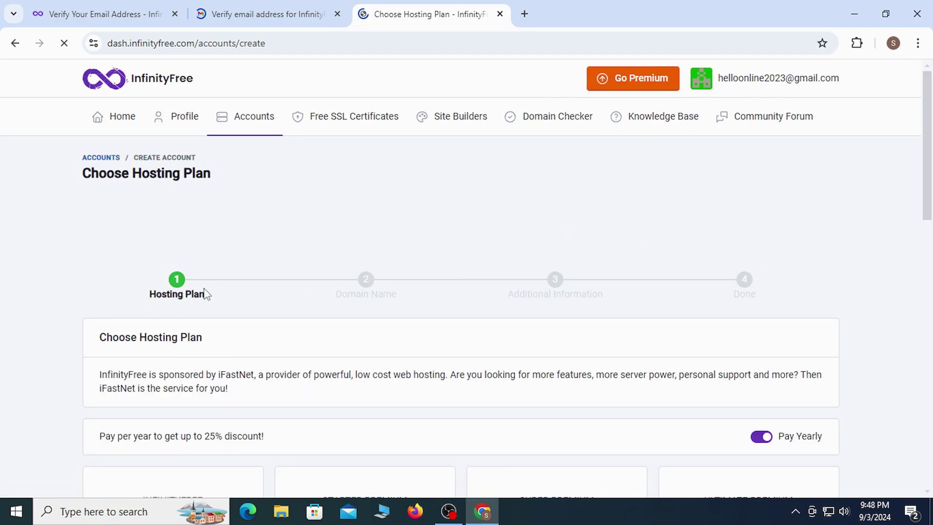
- Choose the free InfinityFree $0 plan with Create Now
{"action": "scroll", "coordinate": [897, 234], "scroll_direction": "down", "scroll_amount": 10}
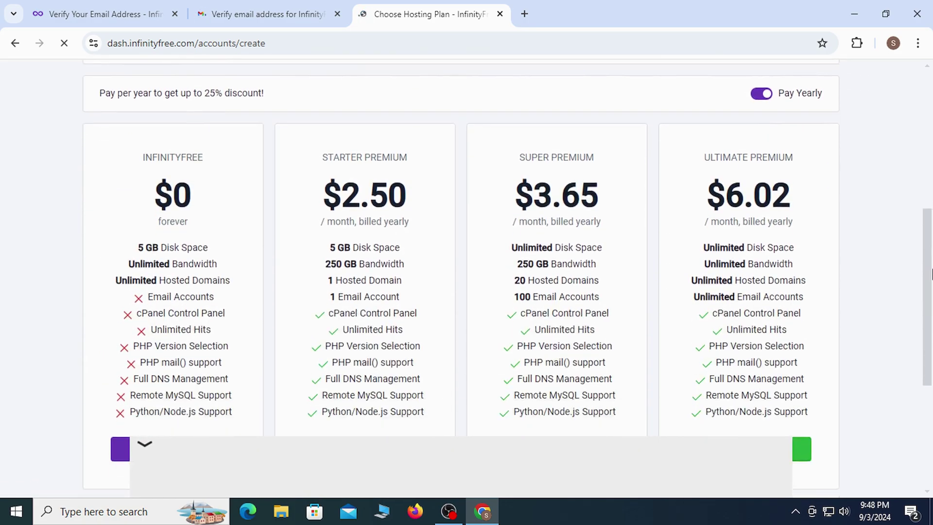
{"action": "left_click", "coordinate": [173, 323]}
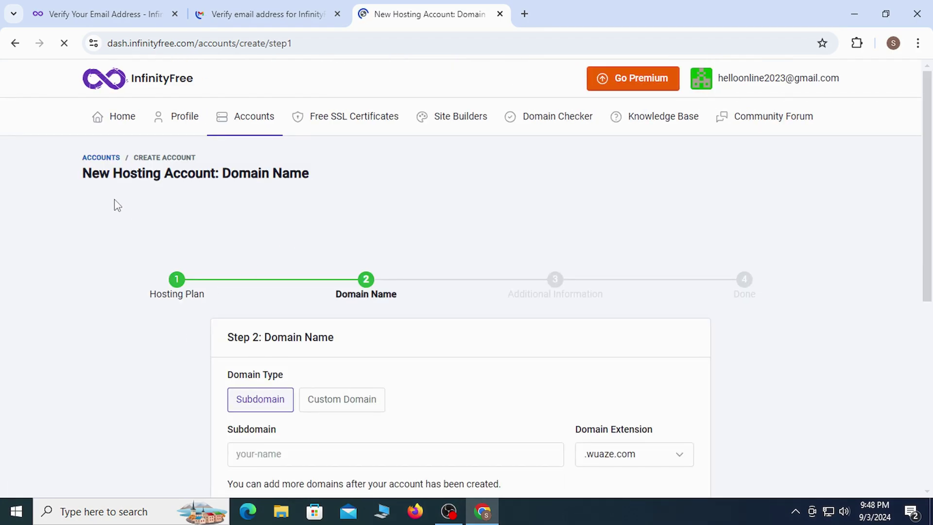
- Keep the free subdomain option and enter todaynews as the subdomain
{"action": "left_click_drag", "start_coordinate": [81, 173], "coordinate": [374, 171]}
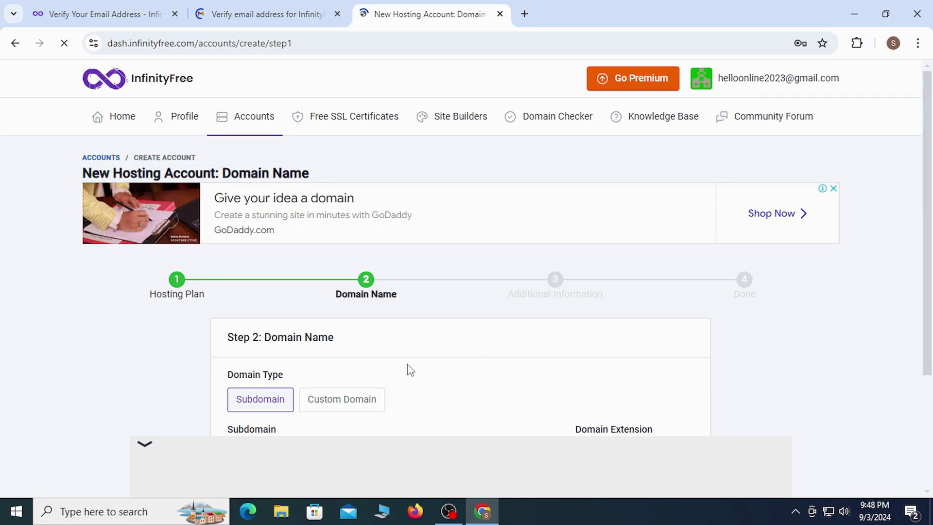
{"action": "scroll", "coordinate": [510, 375], "scroll_direction": "down", "scroll_amount": 2}
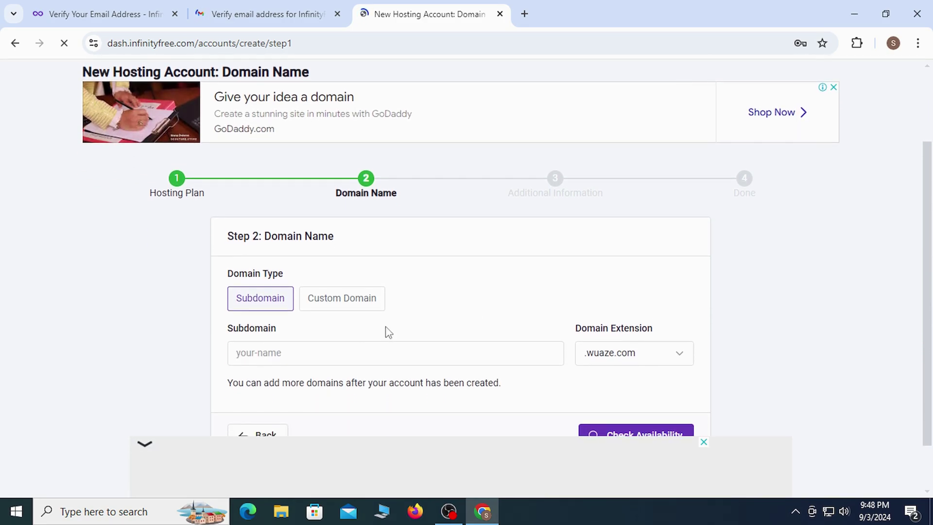
{"action": "left_click", "coordinate": [340, 302]}
{"action": "left_click", "coordinate": [265, 307]}
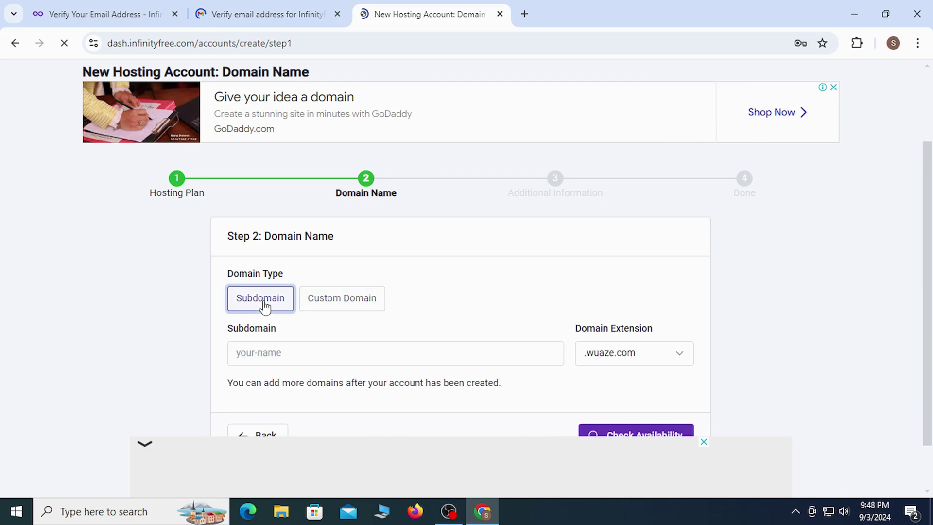
{"action": "left_click", "coordinate": [283, 354]}
{"action": "type", "text": "to"}
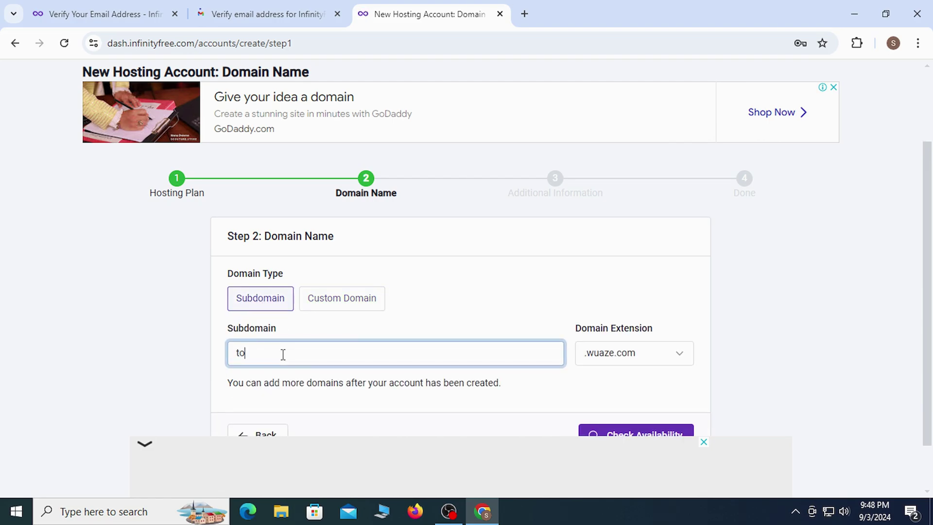
{"action": "key", "text": "BackSpace"}
{"action": "key", "text": "BackSpace"}
{"action": "type", "text": "alex"}
{"action": "key", "text": "BackSpace"}
{"action": "key", "text": "BackSpace"}
{"action": "key", "text": "BackSpace"}
{"action": "type", "text": "todaynews"}
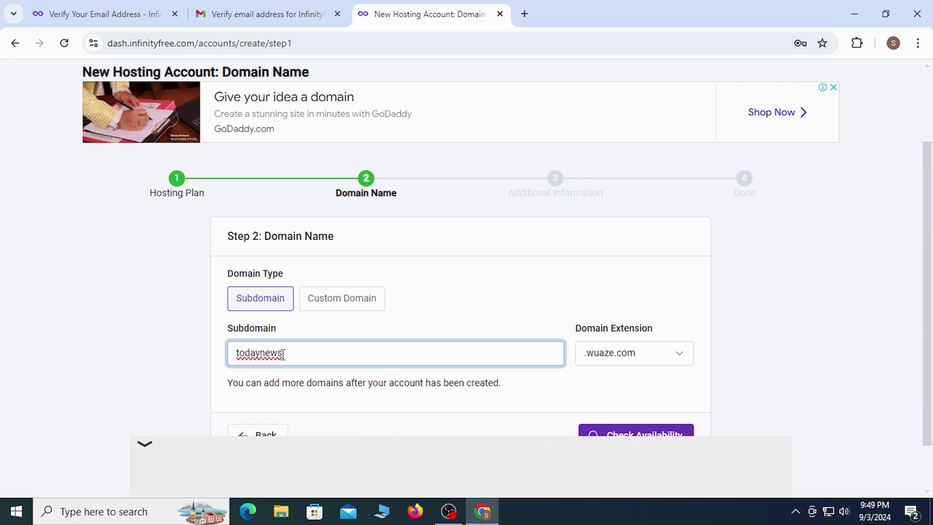
- Keep .wuaze.com, check availability, and change the taken subdomain to todaynews360
{"action": "left_click", "coordinate": [625, 354]}
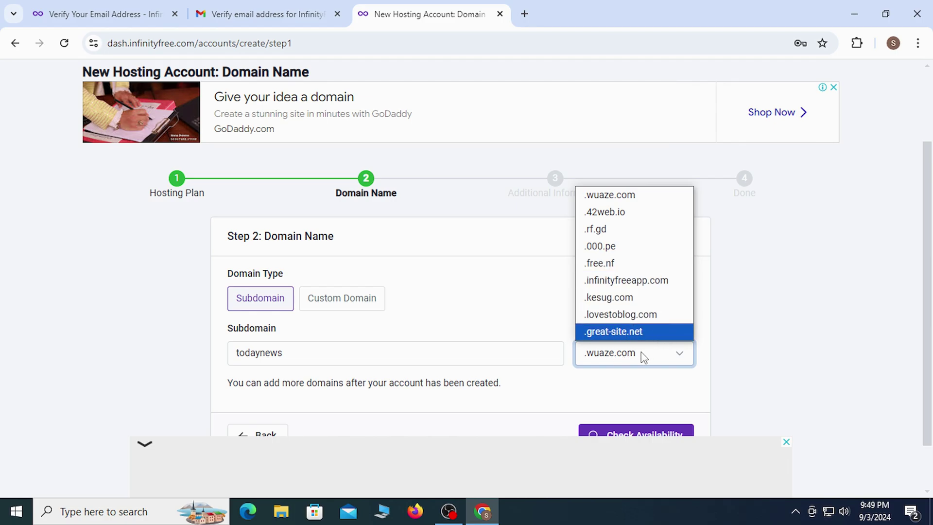
{"action": "left_click", "coordinate": [637, 196]}
{"action": "scroll", "coordinate": [932, 252], "scroll_direction": "down", "scroll_amount": 2}
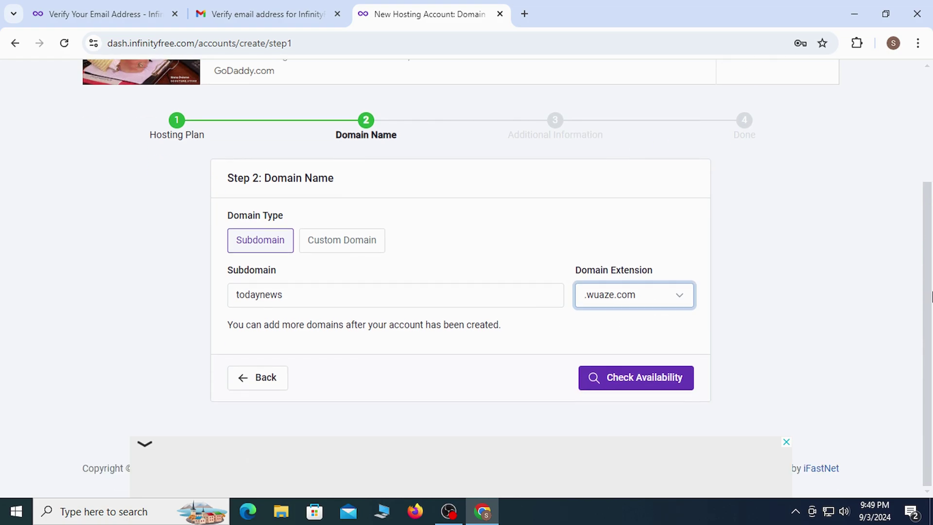
{"action": "left_click", "coordinate": [653, 383]}
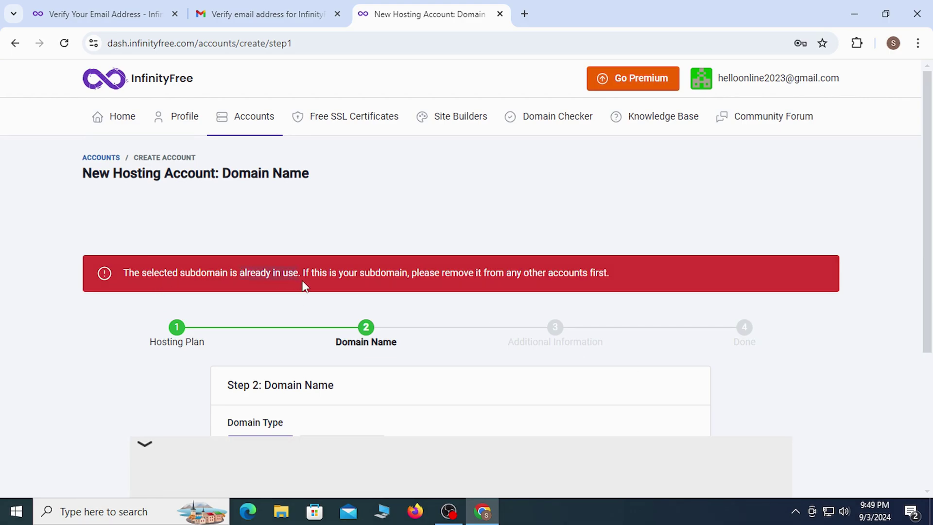
{"action": "scroll", "coordinate": [928, 196], "scroll_direction": "down", "scroll_amount": 3}
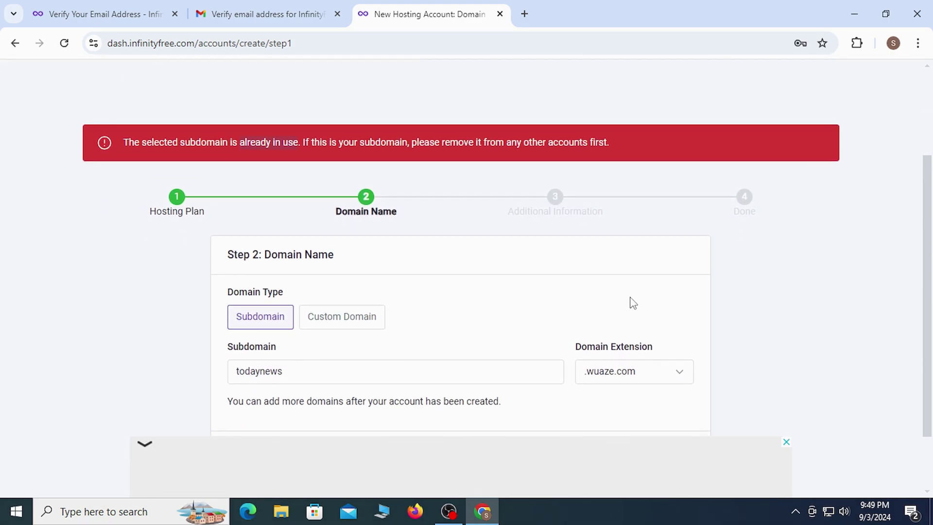
{"action": "left_click", "coordinate": [322, 371]}
{"action": "type", "text": "360"}
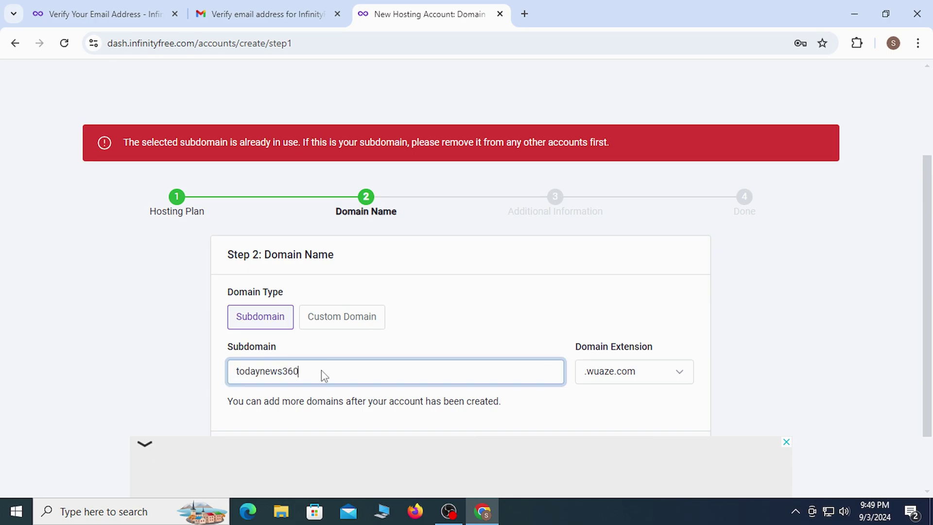
{"action": "scroll", "coordinate": [642, 389], "scroll_direction": "down", "scroll_amount": 2}
- Confirm todaynews360.wuaze.com is available and review the Additional Information step
{"action": "left_click", "coordinate": [638, 378]}
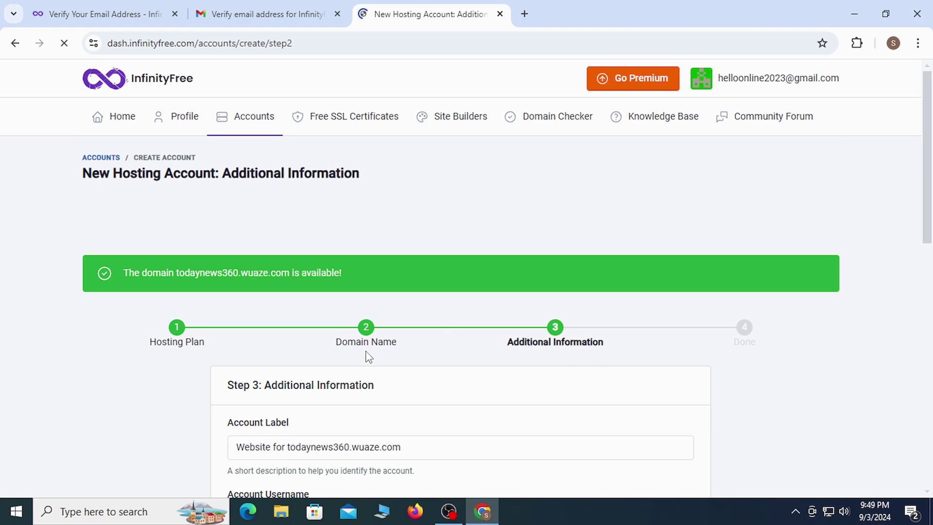
{"action": "left_click_drag", "start_coordinate": [264, 387], "coordinate": [362, 387]}
{"action": "left_click", "coordinate": [124, 270]}
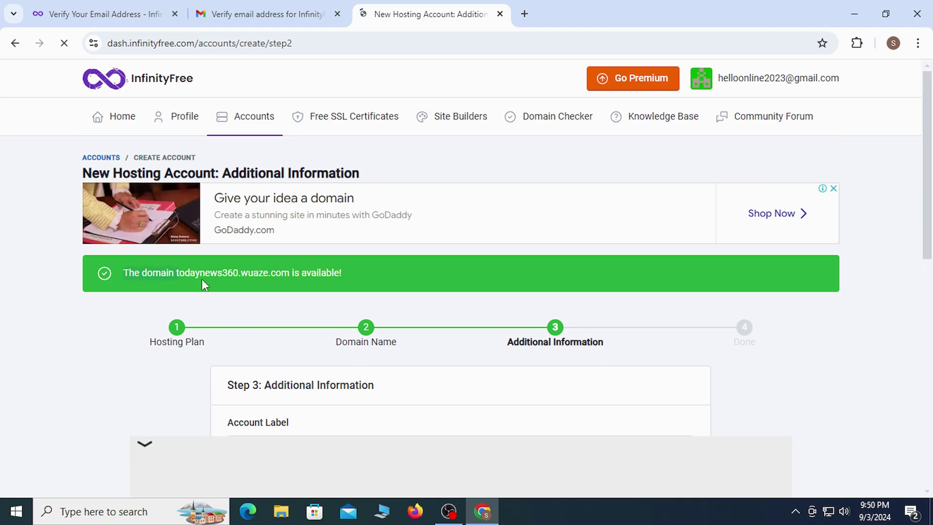
{"action": "scroll", "coordinate": [929, 224], "scroll_direction": "down", "scroll_amount": 4}
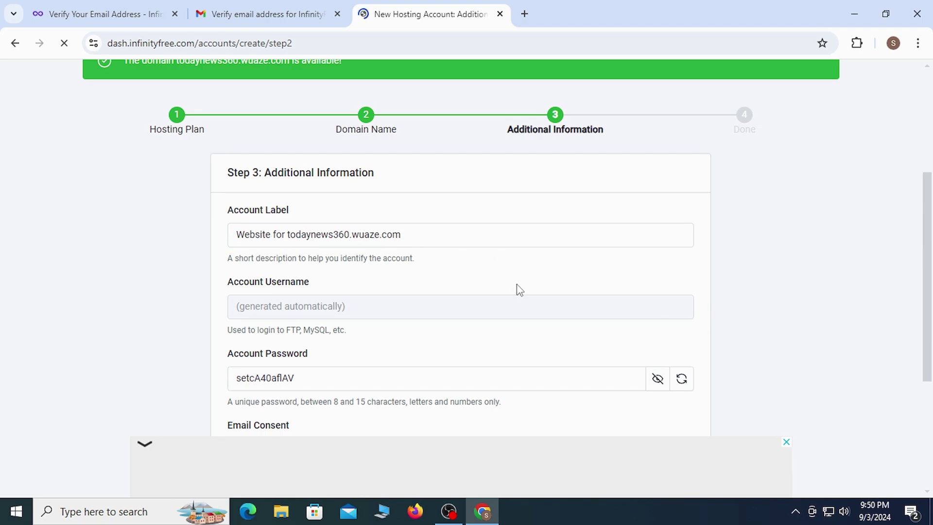
{"action": "left_click_drag", "start_coordinate": [236, 334], "coordinate": [354, 330]}
{"action": "left_click", "coordinate": [375, 317]}
{"action": "scroll", "coordinate": [932, 212], "scroll_direction": "down", "scroll_amount": 2}
{"action": "scroll", "coordinate": [932, 212], "scroll_direction": "up", "scroll_amount": 1}
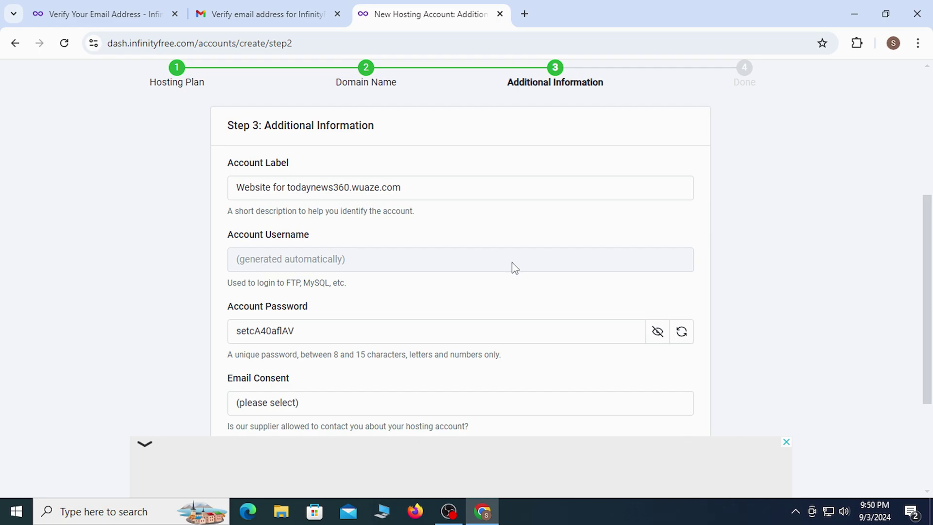
- Replace the generated account password with a new password
{"action": "left_click", "coordinate": [392, 337]}
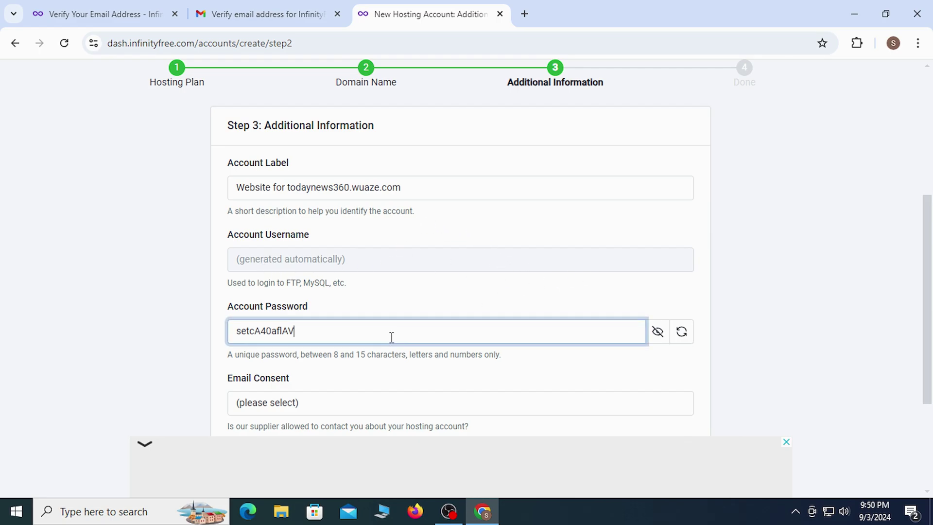
{"action": "left_click_drag", "start_coordinate": [393, 334], "coordinate": [183, 338]}
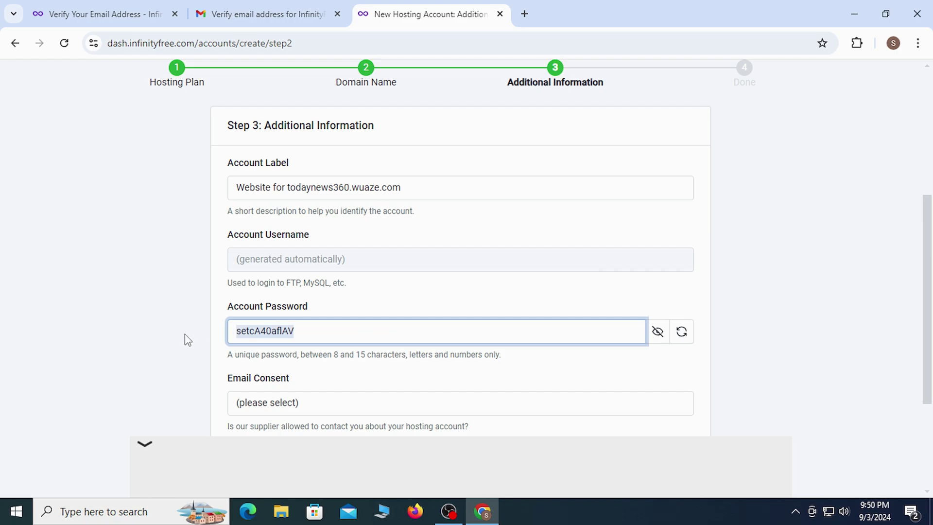
{"action": "key", "text": "BackSpace"}
{"action": "left_click", "coordinate": [659, 335]}
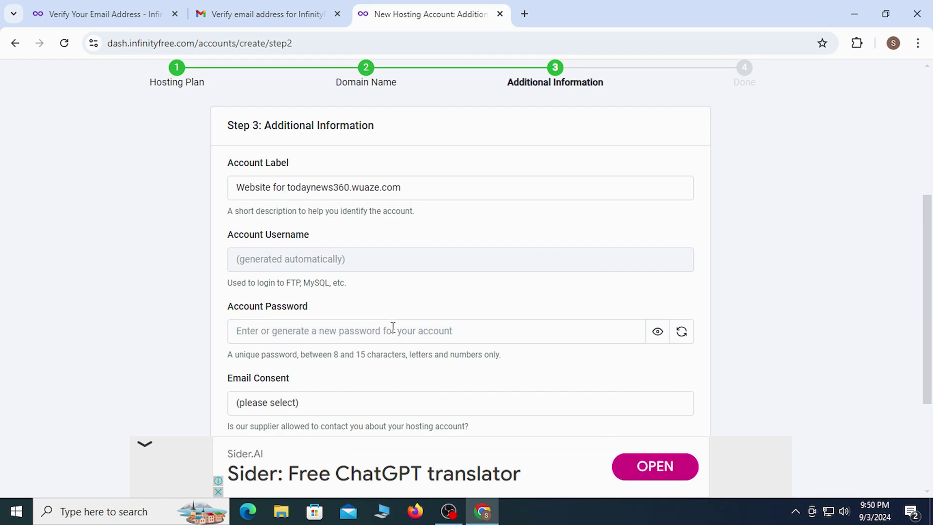
{"action": "left_click", "coordinate": [391, 327]}
{"action": "type", "text": "set"}
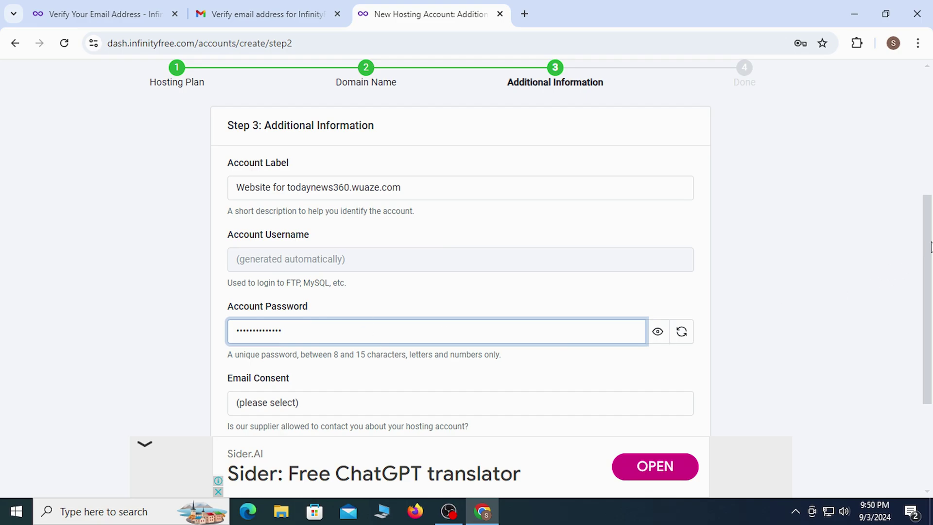
- Set Email Consent to I Approve
{"action": "scroll", "coordinate": [931, 247], "scroll_direction": "down", "scroll_amount": 1}
{"action": "left_click", "coordinate": [257, 349]}
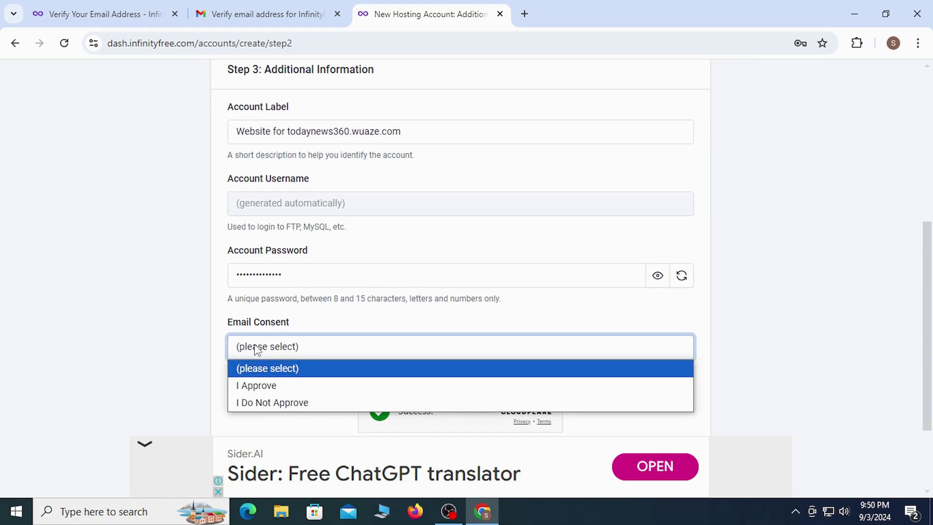
{"action": "left_click", "coordinate": [264, 389]}
{"action": "scroll", "coordinate": [927, 271], "scroll_direction": "up", "scroll_amount": 2}
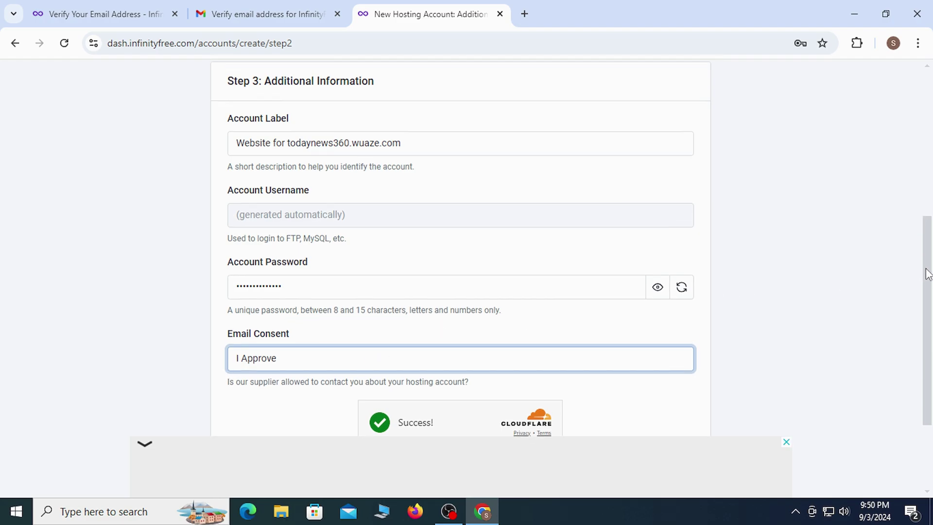
{"action": "left_click_drag", "start_coordinate": [229, 273], "coordinate": [343, 283]}
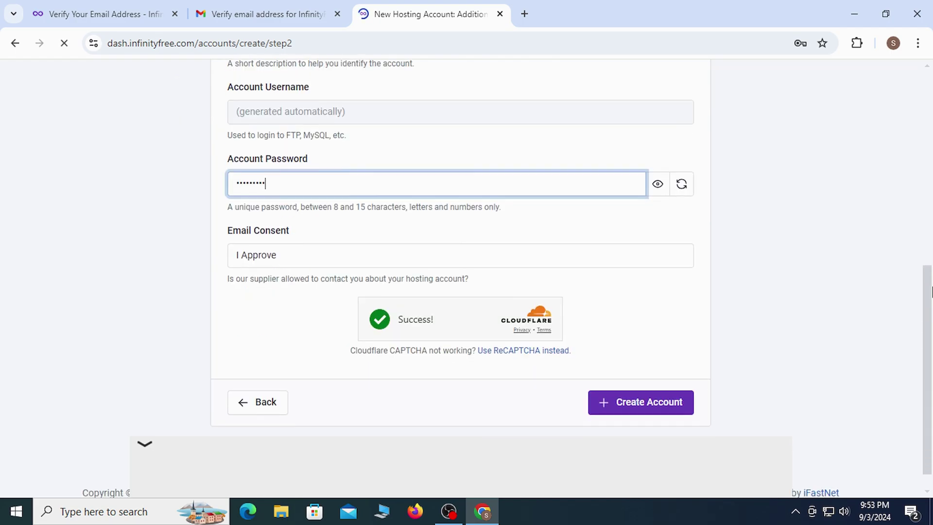
- Create the hosting account and copy the new account's username into a new tab
{"action": "left_click", "coordinate": [641, 389]}
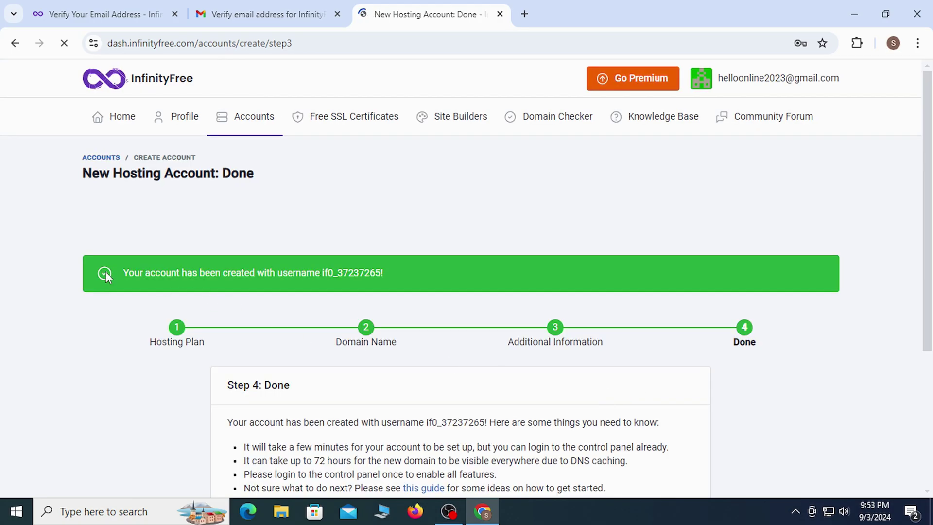
{"action": "left_click_drag", "start_coordinate": [139, 271], "coordinate": [396, 276]}
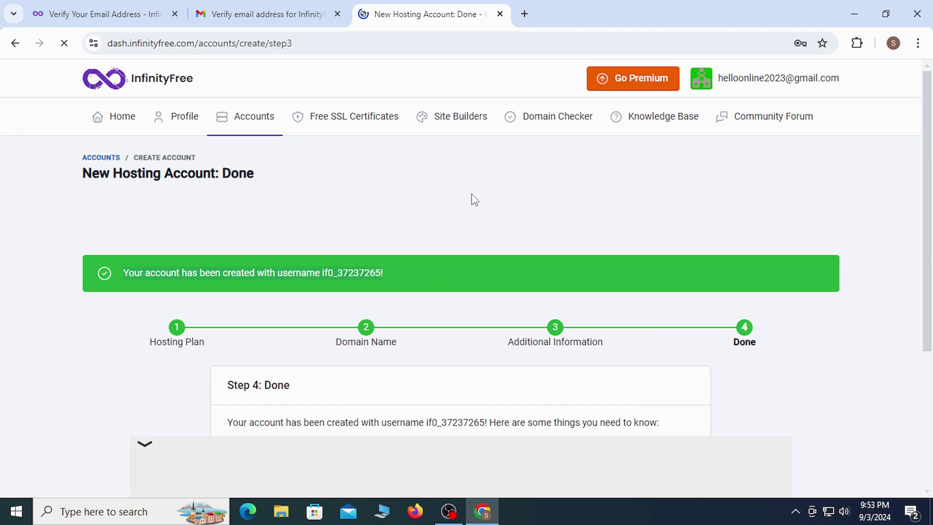
{"action": "double_click", "coordinate": [325, 275]}
{"action": "left_click", "coordinate": [525, 14]}
{"action": "type", "text": "if0_37237265!"}
{"action": "left_click", "coordinate": [405, 10]}
- Open the control panel in a new tab and finish the wizard
{"action": "scroll", "coordinate": [744, 336], "scroll_direction": "down", "scroll_amount": 4}
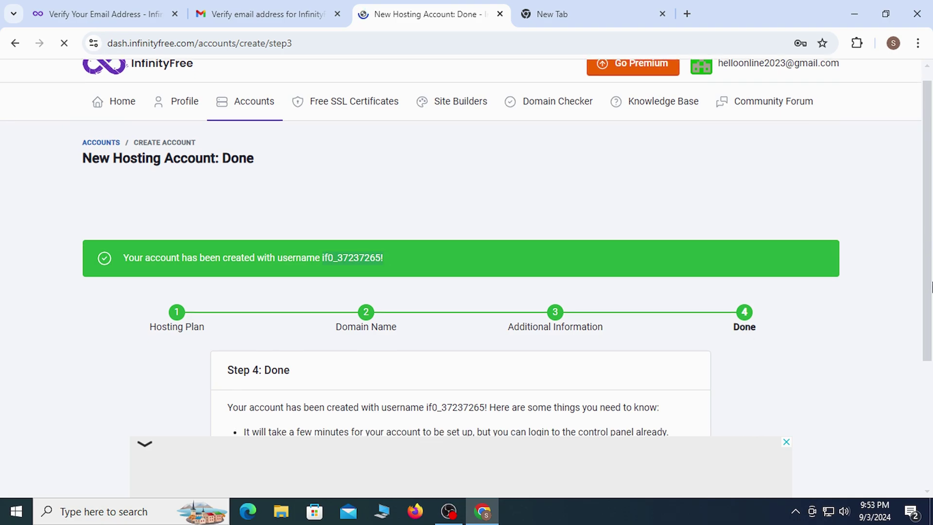
{"action": "right_click", "coordinate": [474, 313]}
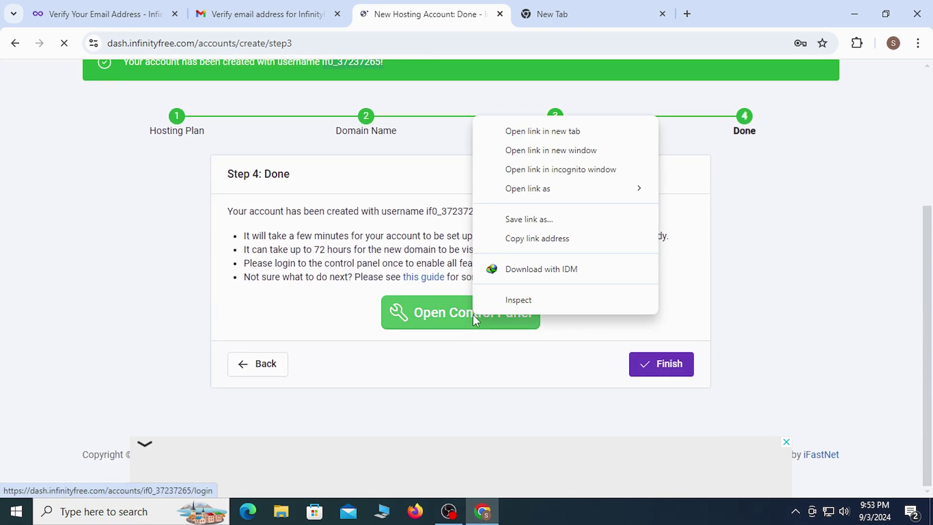
{"action": "left_click", "coordinate": [541, 129]}
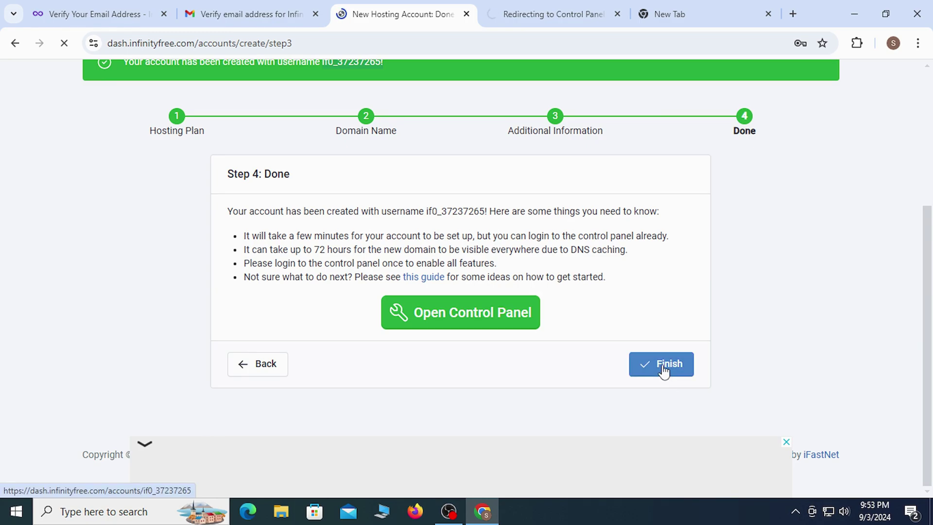
{"action": "left_click", "coordinate": [665, 370]}
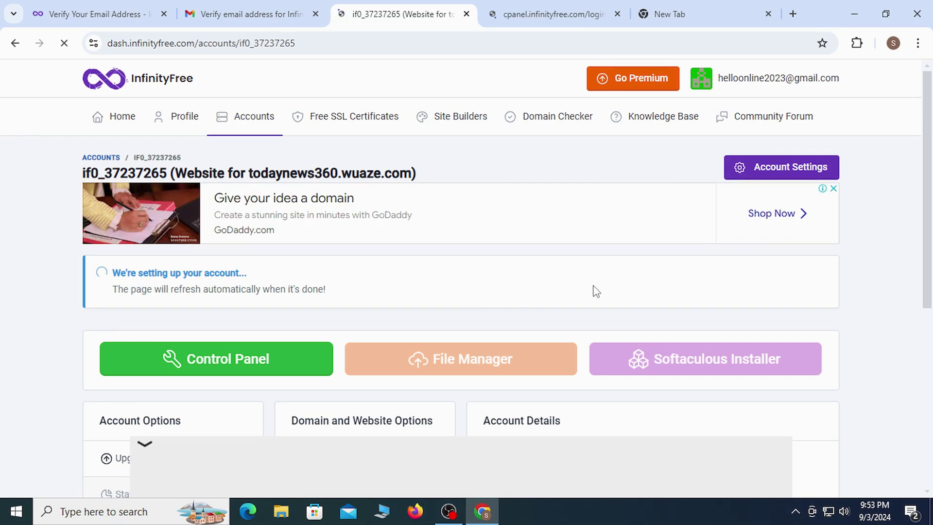
- Review todaynews360.wuaze.com's Account Details, where Status reads Pending Creation, then return to the top
{"action": "left_click_drag", "start_coordinate": [931, 171], "coordinate": [931, 255]}
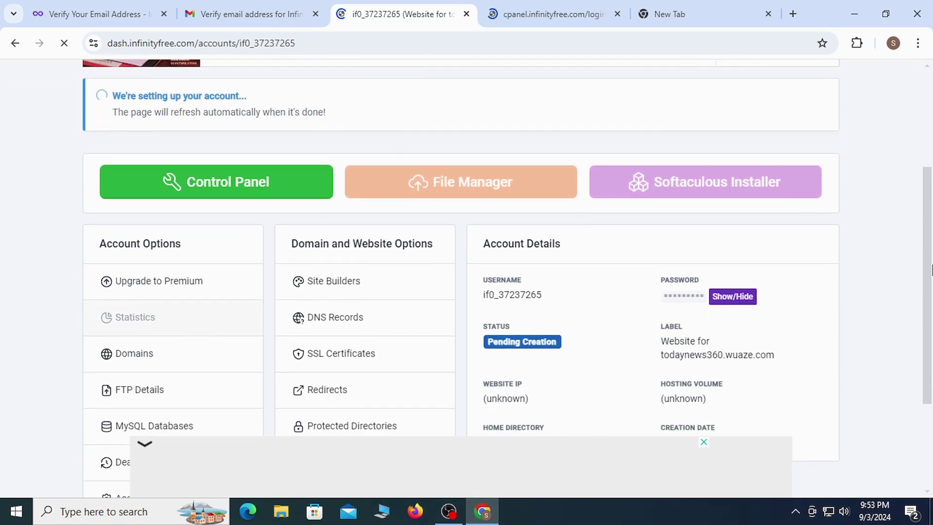
{"action": "scroll", "coordinate": [931, 255], "scroll_direction": "up", "scroll_amount": 1}
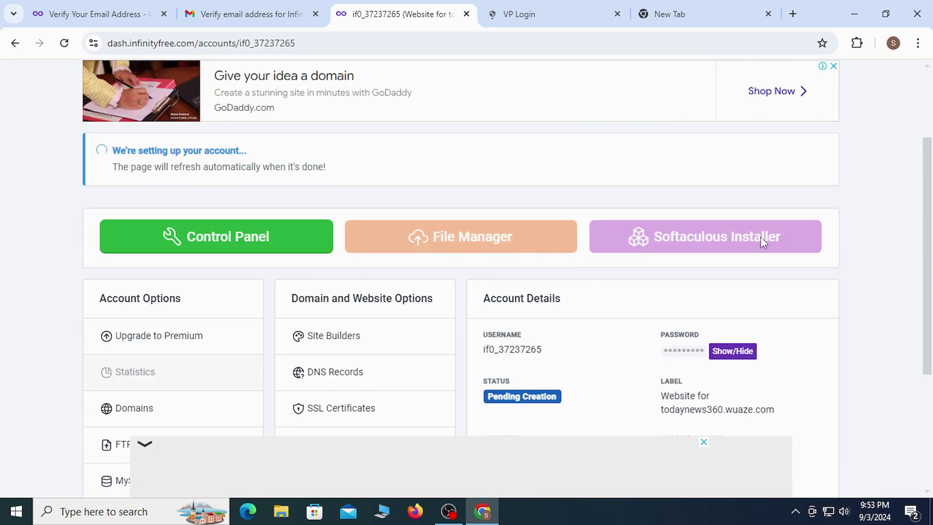
{"action": "double_click", "coordinate": [495, 381]}
{"action": "scroll", "coordinate": [931, 298], "scroll_direction": "down", "scroll_amount": 2}
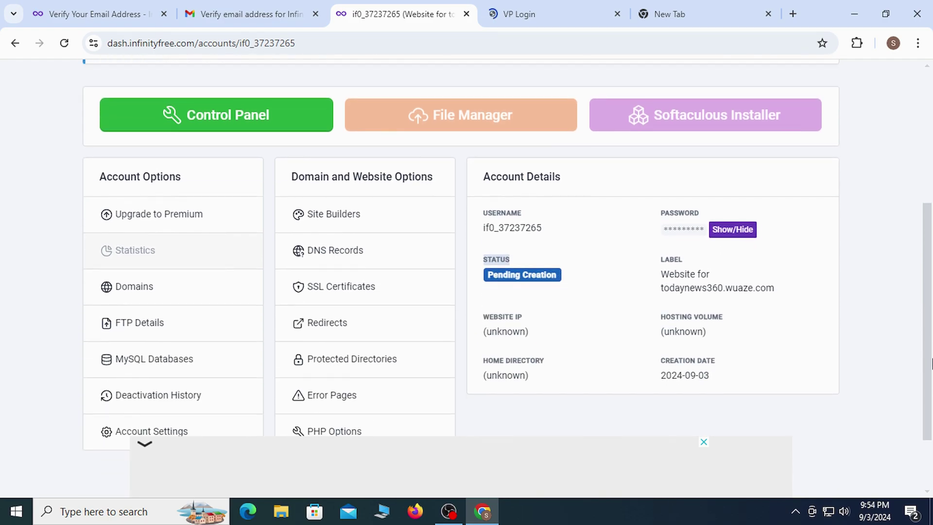
{"action": "left_click_drag", "start_coordinate": [662, 272], "coordinate": [780, 295]}
{"action": "left_click", "coordinate": [802, 289]}
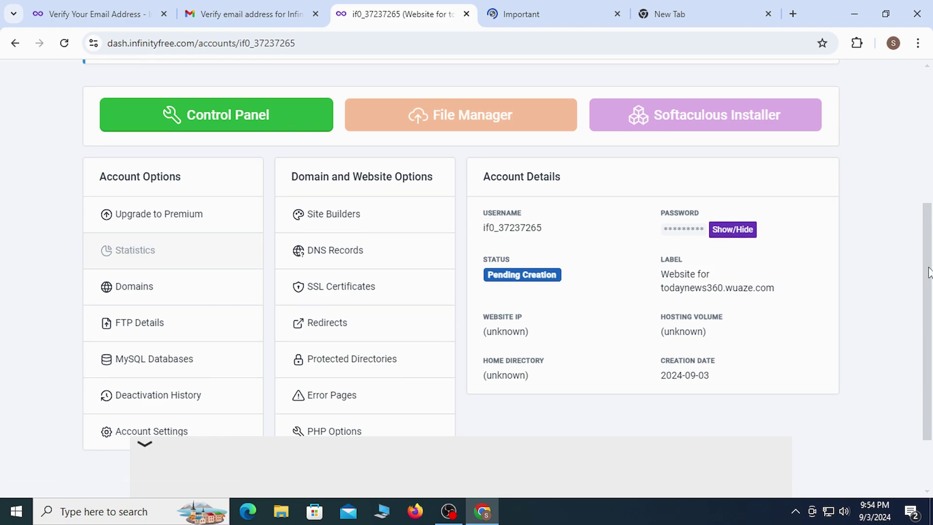
{"action": "left_click_drag", "start_coordinate": [929, 271], "coordinate": [931, 204]}
{"action": "scroll", "coordinate": [931, 204], "scroll_direction": "up", "scroll_amount": 3}
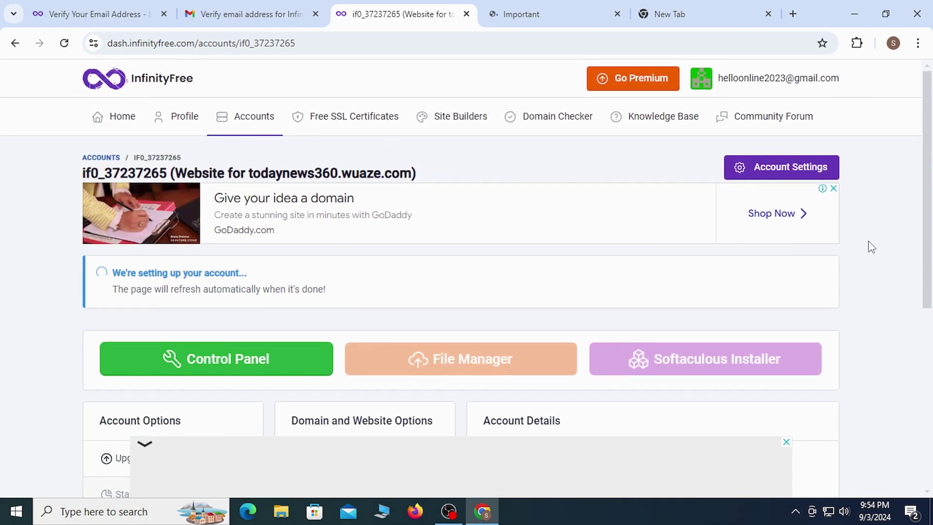
- On the control panel tab, choose I Approve to allow service emails about the account
{"action": "left_click", "coordinate": [544, 8]}
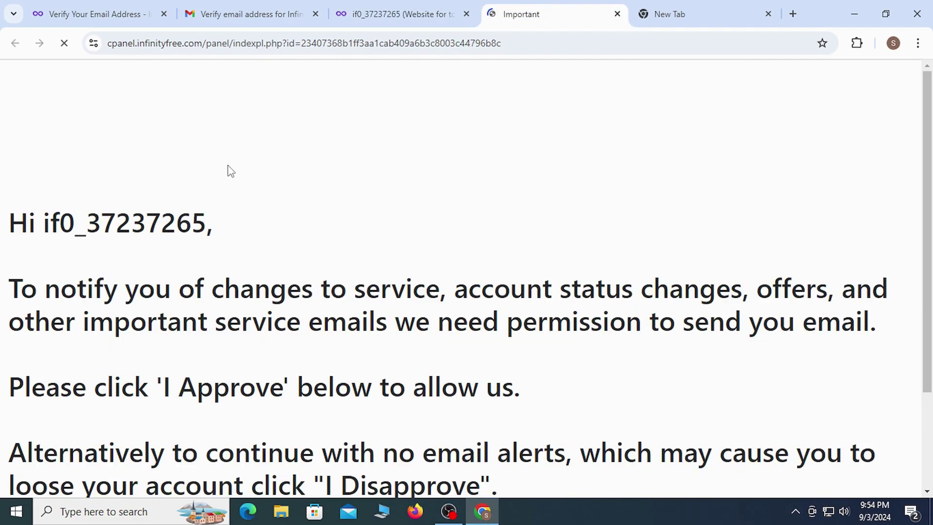
{"action": "left_click_drag", "start_coordinate": [10, 214], "coordinate": [230, 224]}
{"action": "left_click", "coordinate": [229, 223]}
{"action": "scroll", "coordinate": [728, 325], "scroll_direction": "down", "scroll_amount": 2}
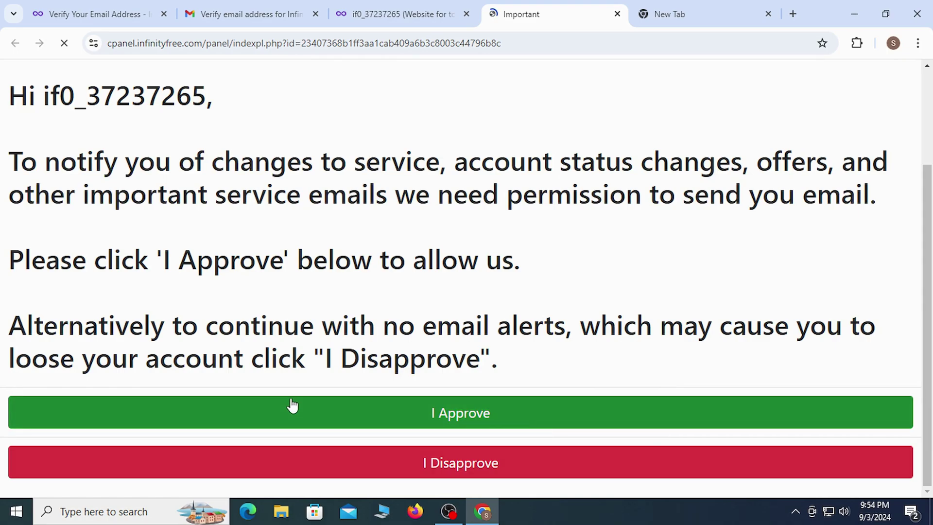
{"action": "left_click", "coordinate": [451, 416]}
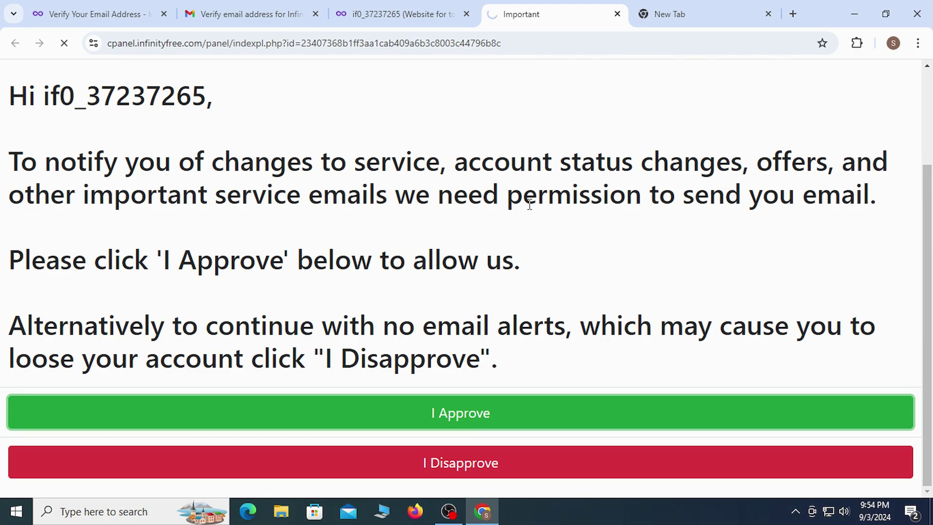
- Confirm the todaynews360.wuaze.com account Status now shows Active, and highlight the 'Don't see your website yet?' notice
{"action": "key", "text": "ctrl+shift+Tab"}
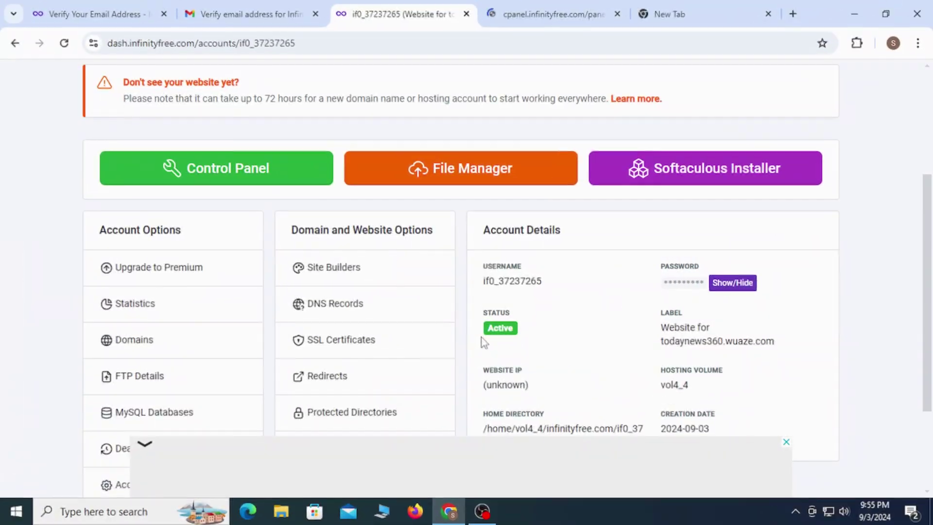
{"action": "left_click_drag", "start_coordinate": [484, 313], "coordinate": [527, 317]}
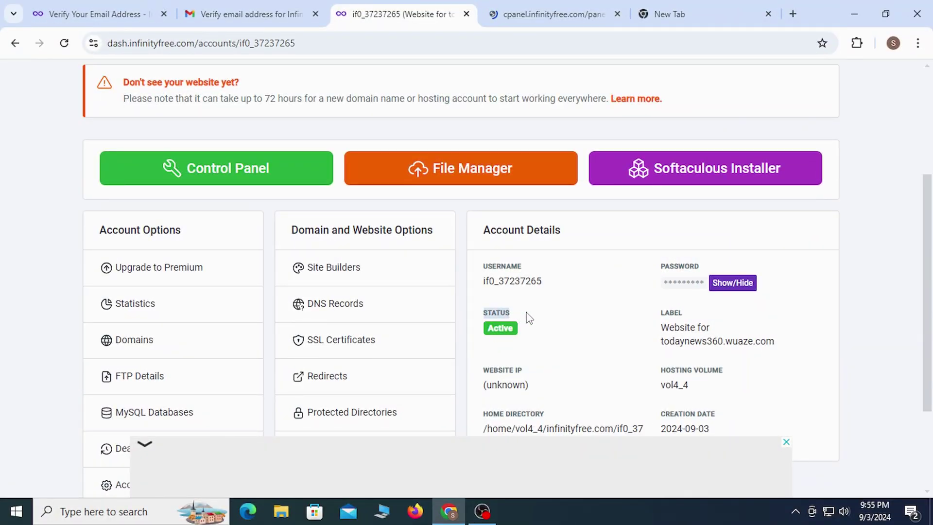
{"action": "left_click", "coordinate": [544, 317]}
{"action": "left_click_drag", "start_coordinate": [483, 312], "coordinate": [535, 319]}
{"action": "left_click", "coordinate": [541, 330]}
{"action": "left_click_drag", "start_coordinate": [130, 85], "coordinate": [276, 80]}
{"action": "left_click", "coordinate": [204, 95]}
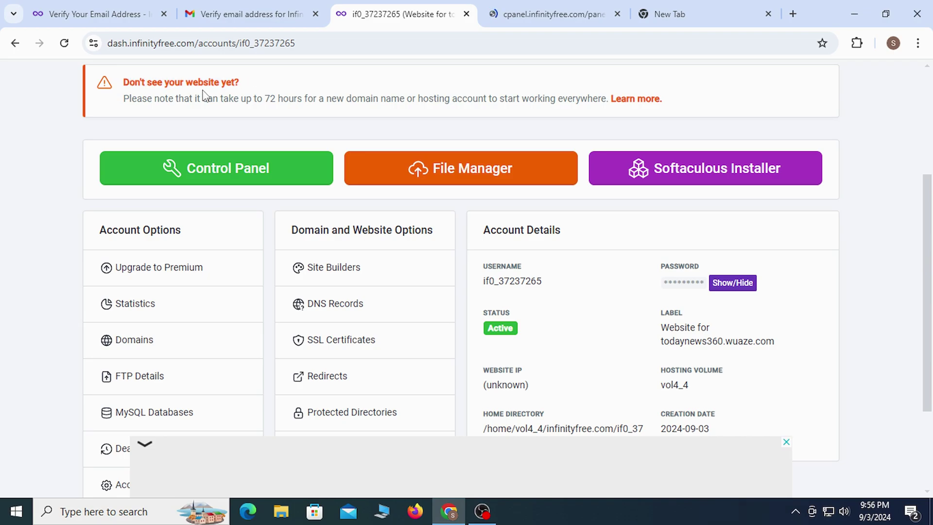